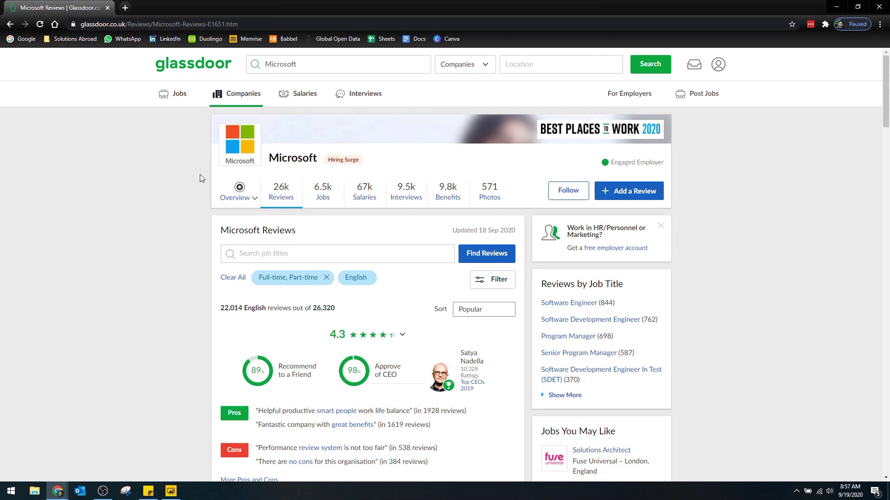
# Step: Scroll through the Glassdoor Microsoft reviews down to the pagination at the bottom
pyautogui.scroll(-4, 200, 178)
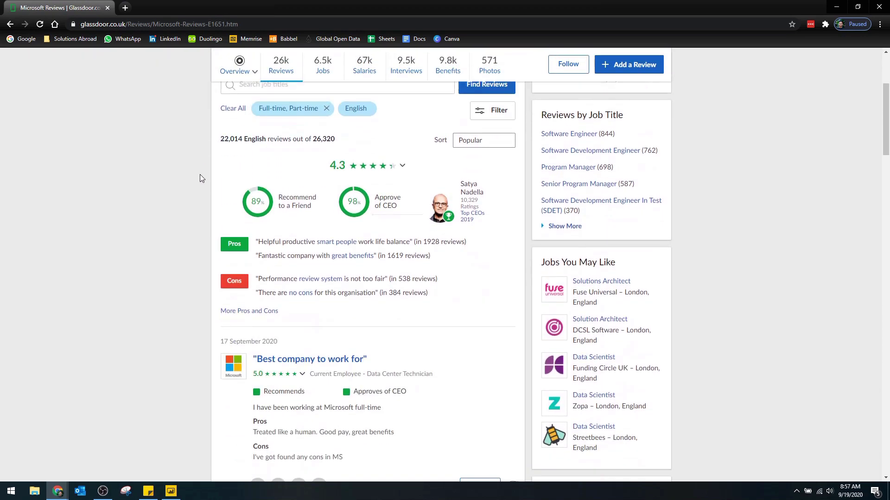
pyautogui.scroll(-1, 200, 178)
pyautogui.scroll(-1, 199, 175)
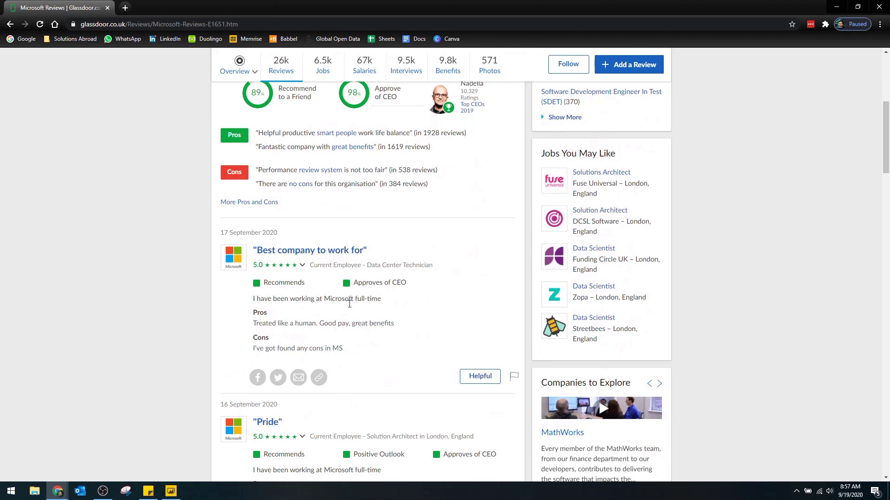
pyautogui.scroll(-20, 293, 341)
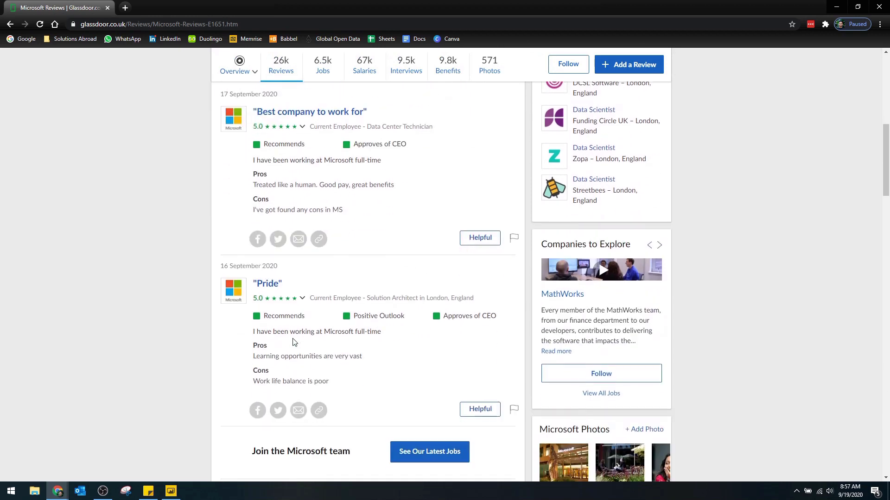
pyautogui.scroll(-12, 293, 341)
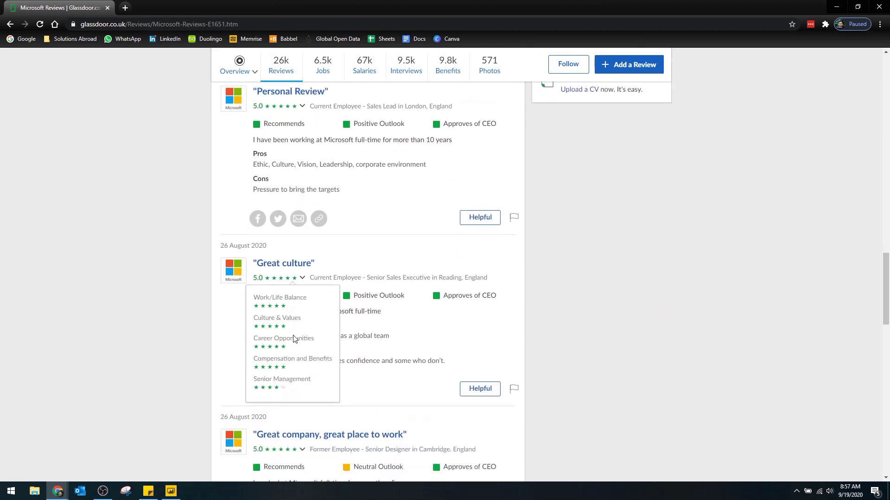
pyautogui.scroll(-7, 195, 320)
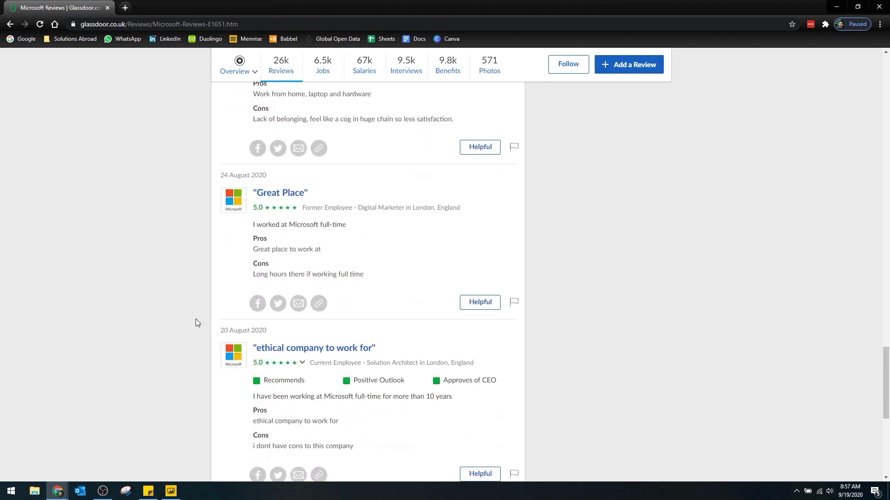
pyautogui.scroll(1, 223, 319)
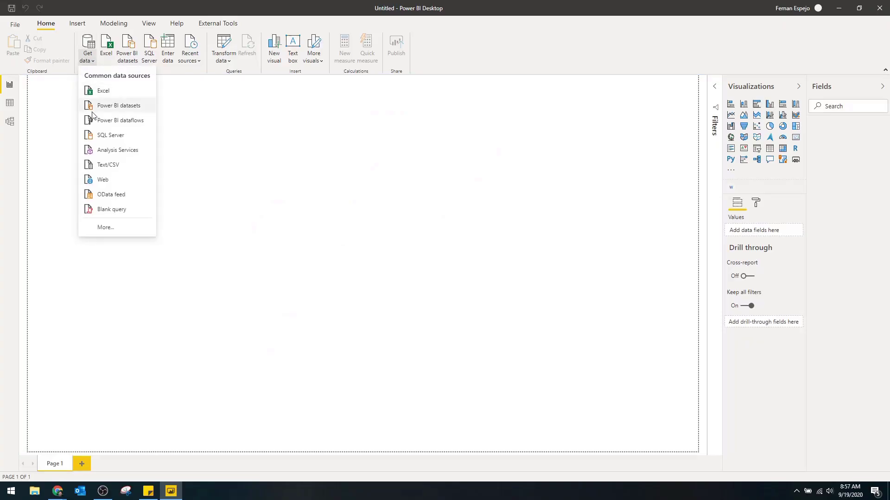
# Step: Connect to the pasted Glassdoor reviews URL as a Web data source
pyautogui.click(106, 179)
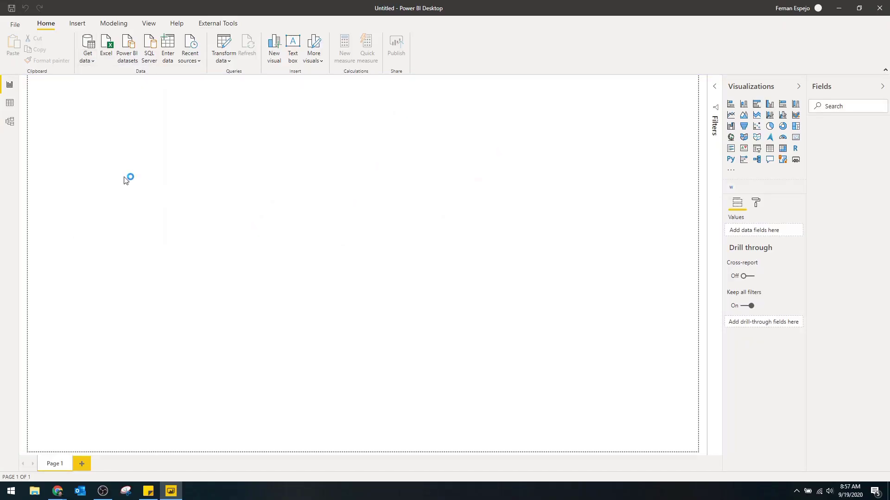
pyautogui.write('https://www.glassdoor.co.uk/Reviews/Microsoft-Reviews-E1651.htm')
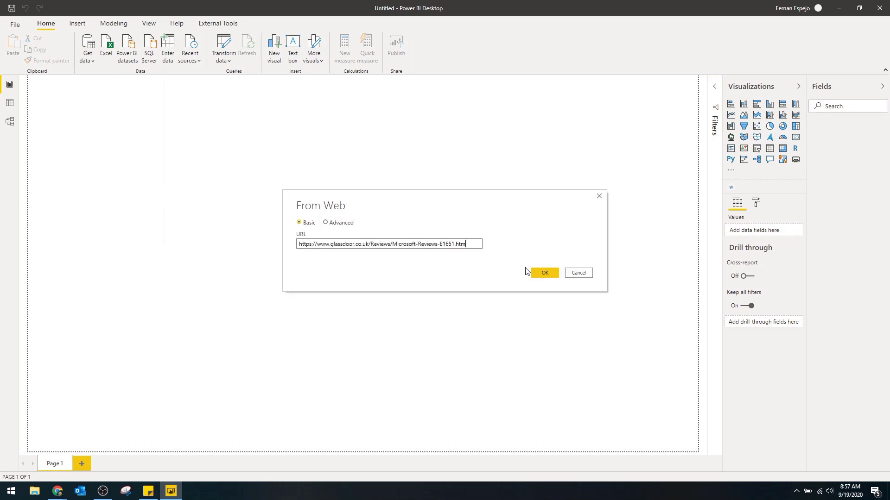
pyautogui.click(545, 273)
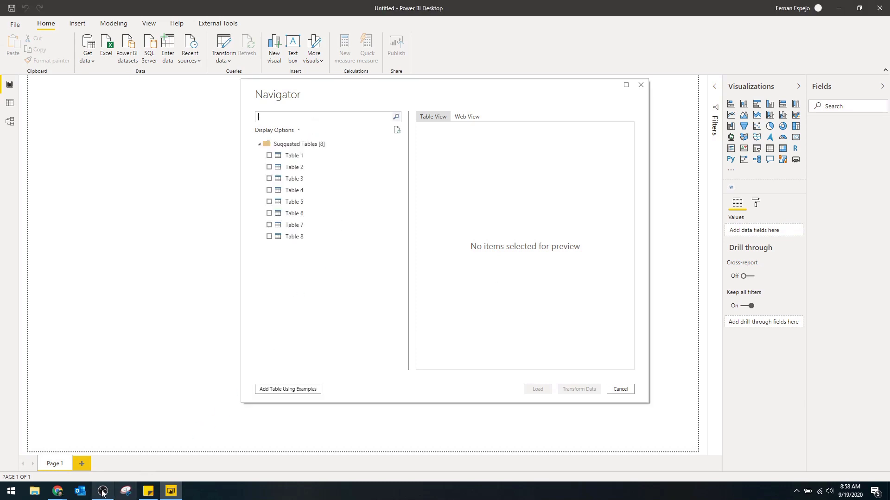
# Step: Preview Table 1 in Navigator, tick it and open it in Power Query Editor
pyautogui.click(293, 155)
pyautogui.moveTo(440, 361); pyautogui.dragTo(546, 365)
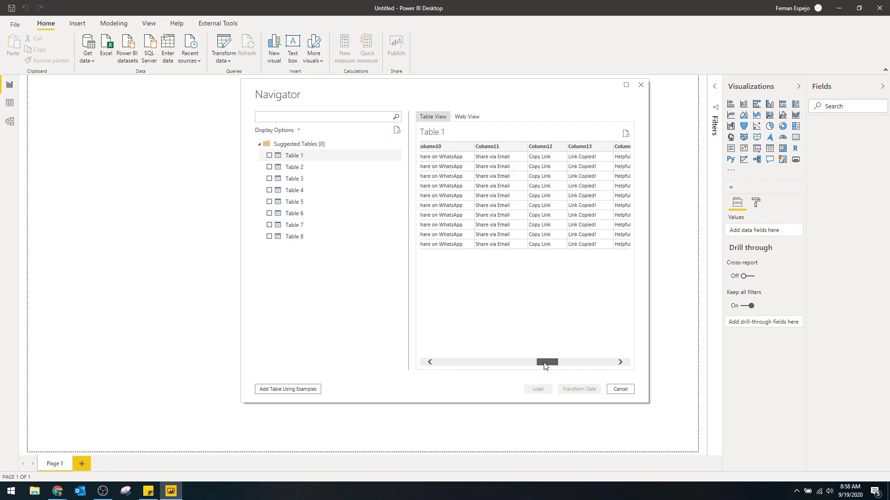
pyautogui.click(626, 85)
pyautogui.moveTo(597, 441); pyautogui.dragTo(632, 438)
pyautogui.click(29, 77)
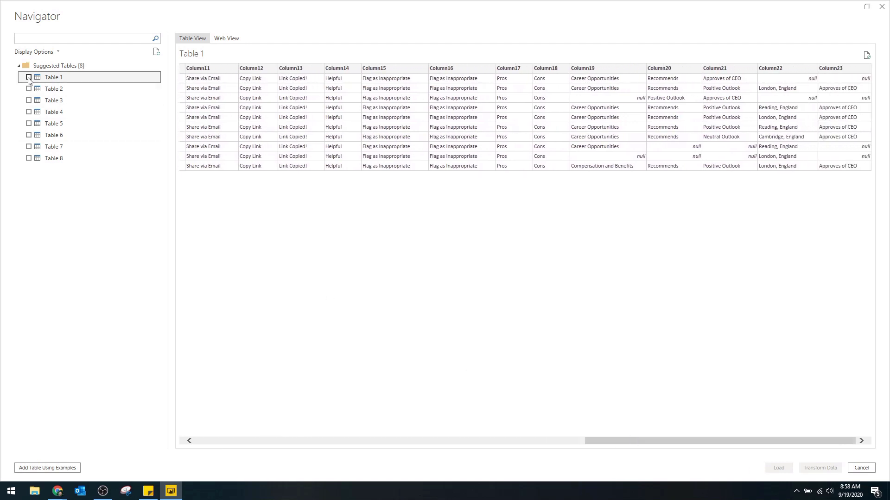
pyautogui.click(818, 467)
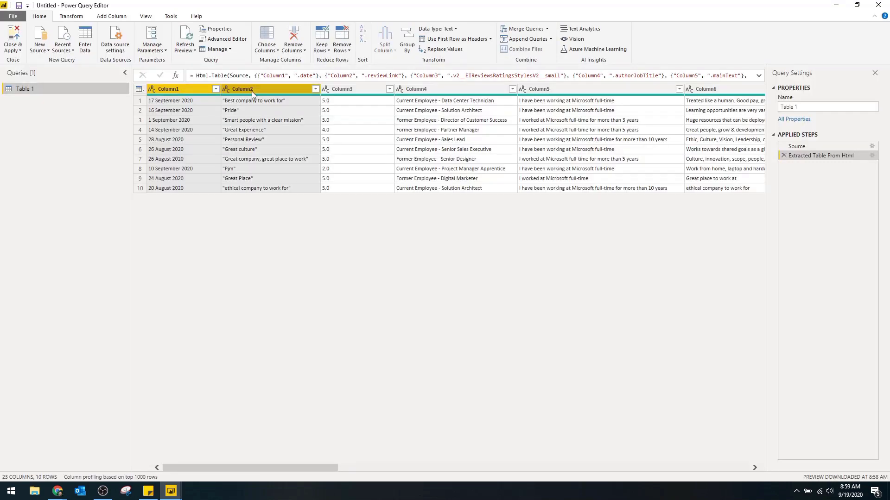
# Step: Keep only the selected review columns and remove all others
pyautogui.hscroll(15, 549, 129)
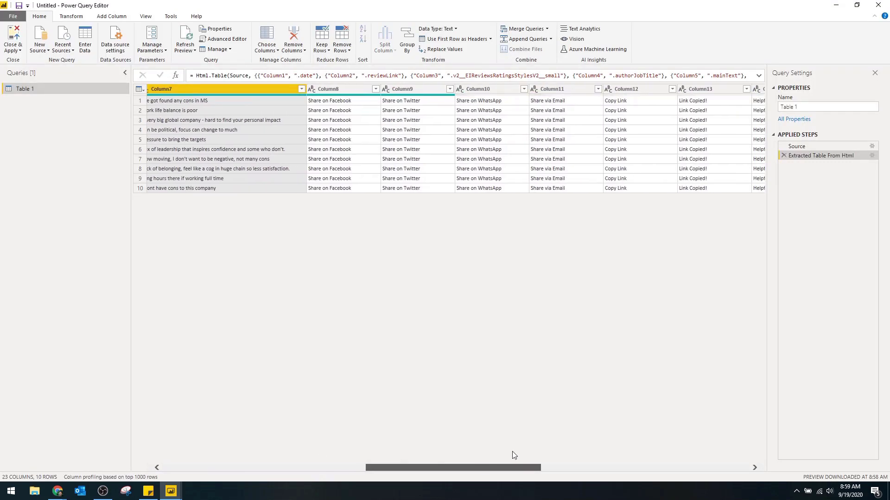
pyautogui.keyDown('ctrl'); pyautogui.click(660, 89); pyautogui.keyUp('ctrl')
pyautogui.rightClick(660, 89)
pyautogui.click(681, 118)
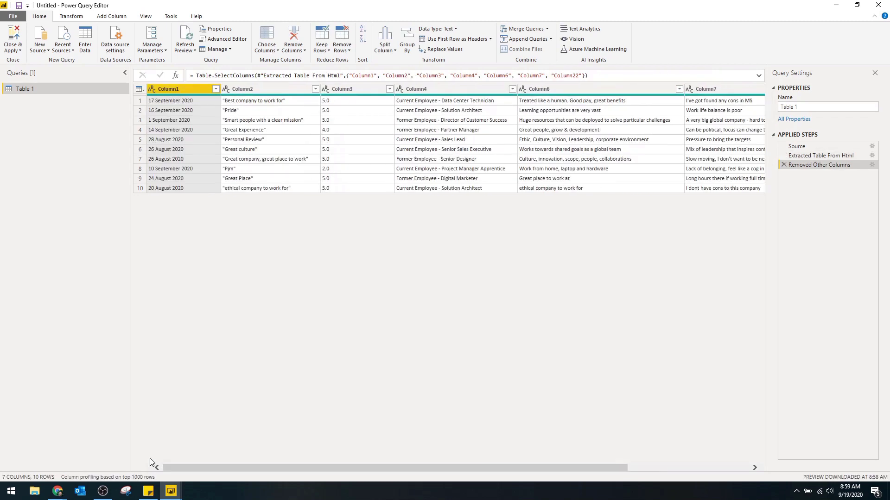
pyautogui.click(453, 90)
# Step: Split Column4 by the '-' delimiter into two columns
pyautogui.rightClick(452, 90)
pyautogui.click(597, 221)
pyautogui.click(542, 304)
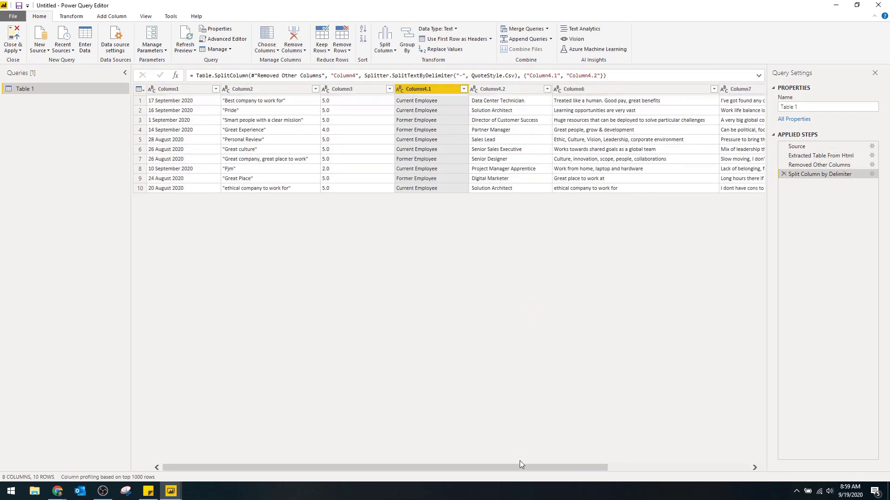
# Step: Rename the columns Review Date, Headline, Rating, Current Former, Role, Pros, Cons and Location
pyautogui.hscroll(-3, 292, 447)
pyautogui.doubleClick(190, 89)
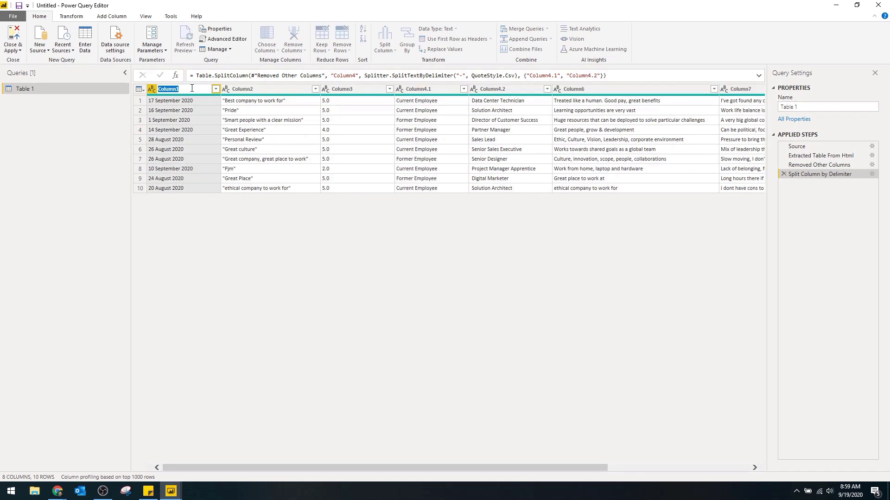
pyautogui.write('Review Date')
pyautogui.press('Tab')
pyautogui.write('Headline')
pyautogui.press('Tab')
pyautogui.write('Rating')
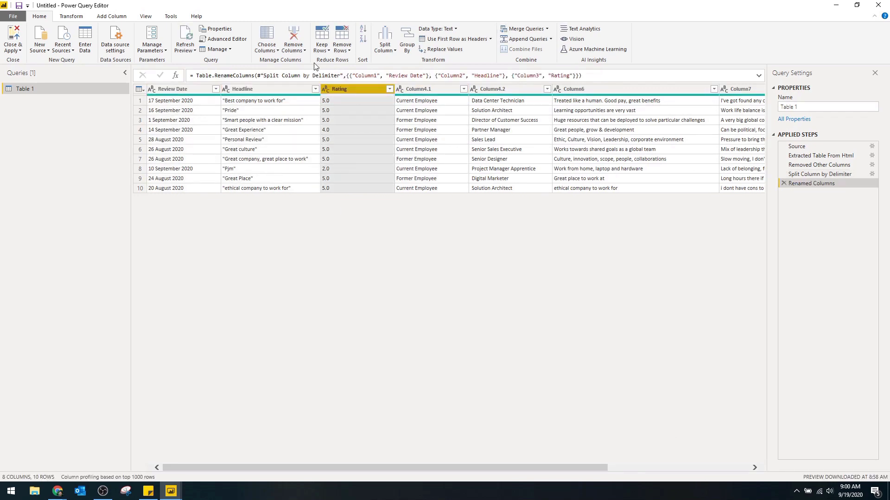
pyautogui.press('Tab')
pyautogui.write('Current Former')
pyautogui.press('Tab')
pyautogui.write('Role')
pyautogui.press('Tab')
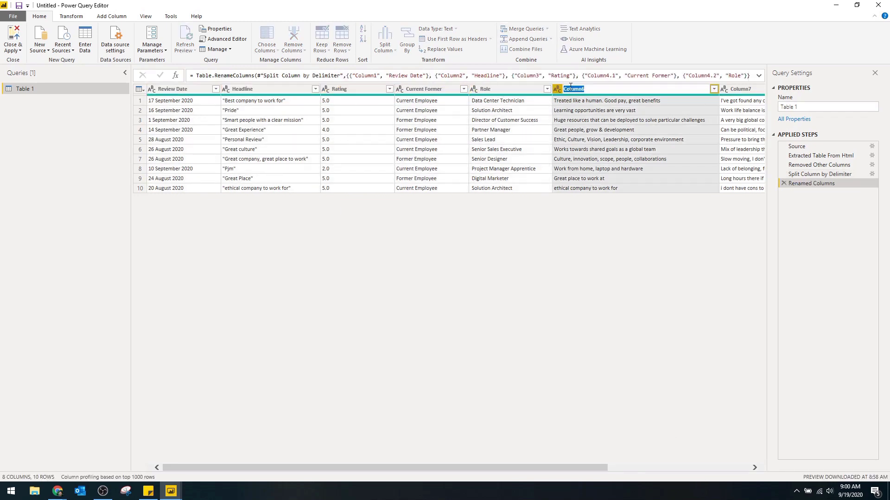
pyautogui.write('Pros')
pyautogui.press('Return')
pyautogui.press('Tab')
pyautogui.write('Cons')
pyautogui.press('Tab')
pyautogui.write('Location')
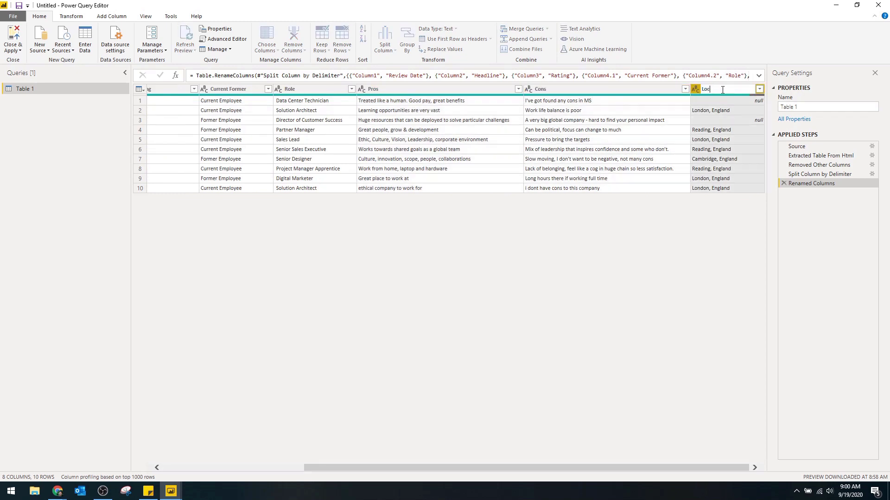
pyautogui.press('Return')
# Step: Set Review Date to the Date type and Rating to Decimal Number
pyautogui.moveTo(507, 467); pyautogui.dragTo(365, 467)
pyautogui.click(152, 89)
pyautogui.click(171, 158)
pyautogui.click(325, 89)
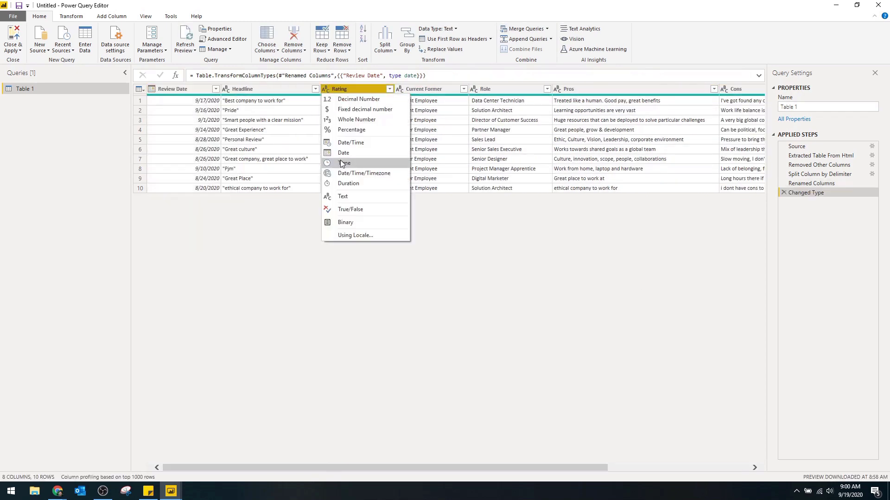
pyautogui.click(346, 116)
# Step: Rename the query to Reviews and Close & Apply
pyautogui.doubleClick(26, 88)
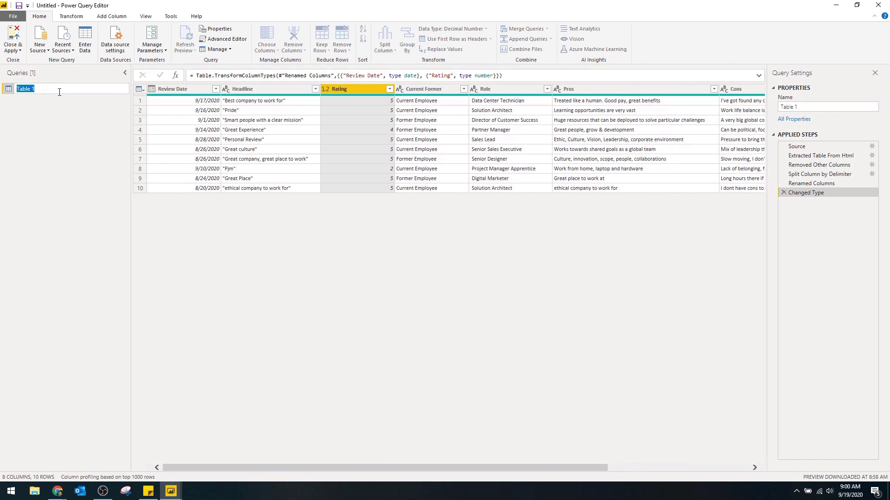
pyautogui.write('Reviews')
pyautogui.press('Return')
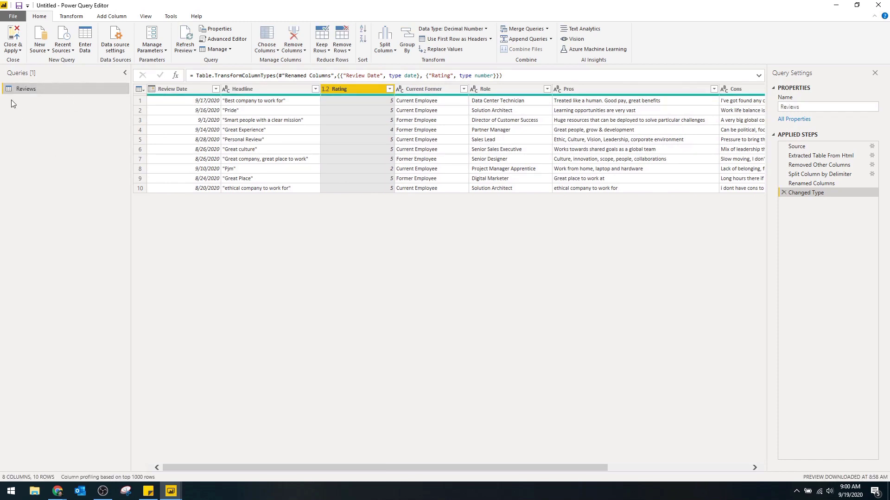
pyautogui.click(12, 37)
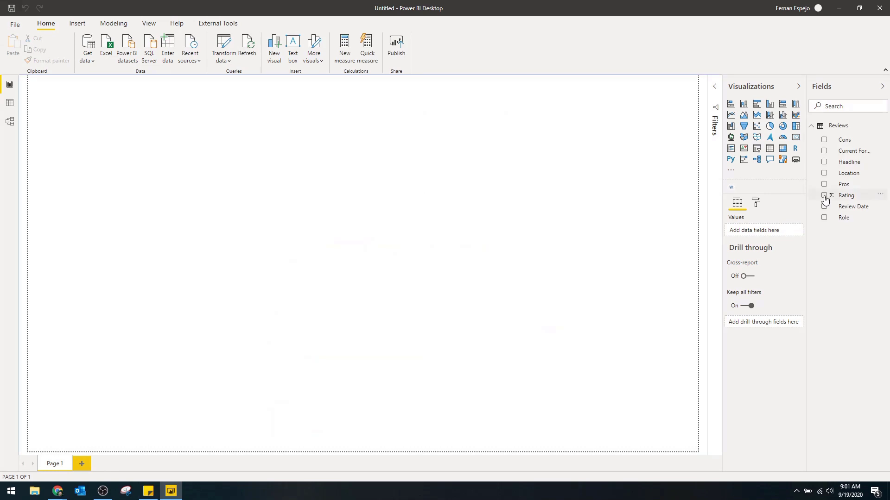
# Step: Add a card showing the Average of Rating (4.60)
pyautogui.click(823, 196)
pyautogui.click(795, 138)
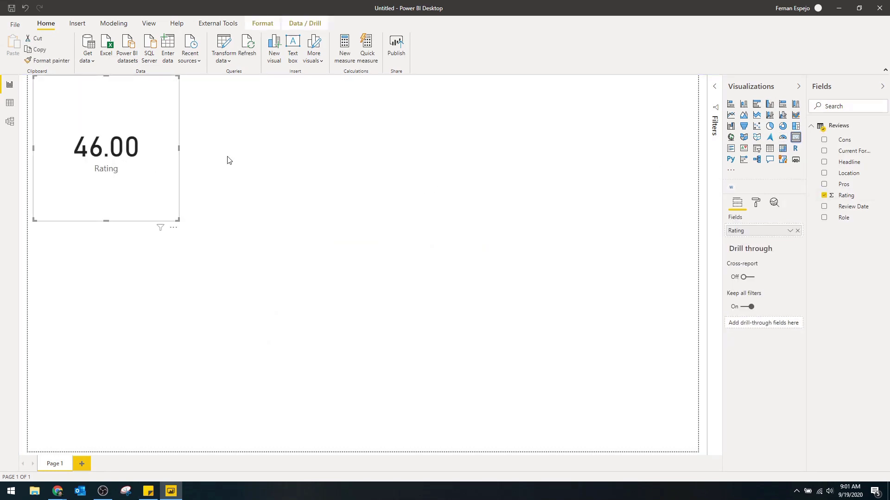
pyautogui.click(790, 231)
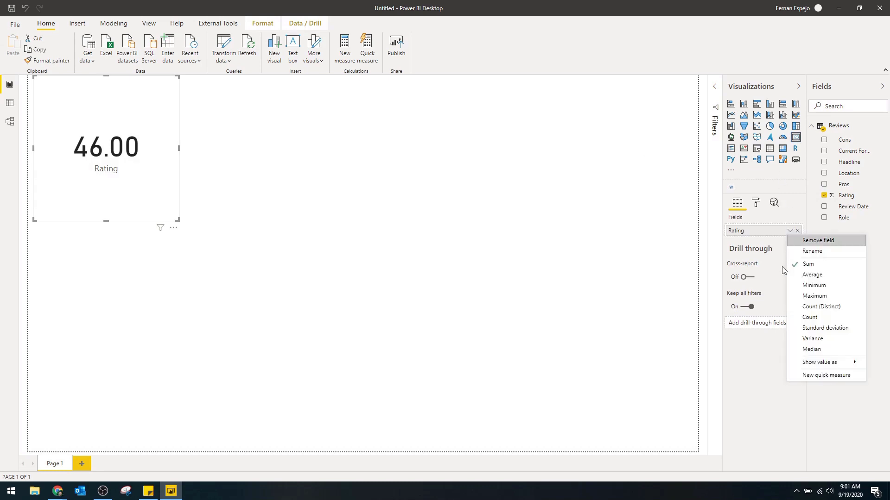
pyautogui.click(804, 275)
pyautogui.click(498, 236)
# Step: Add a line chart of Count of Review Date by Review Date below the card
pyautogui.click(824, 207)
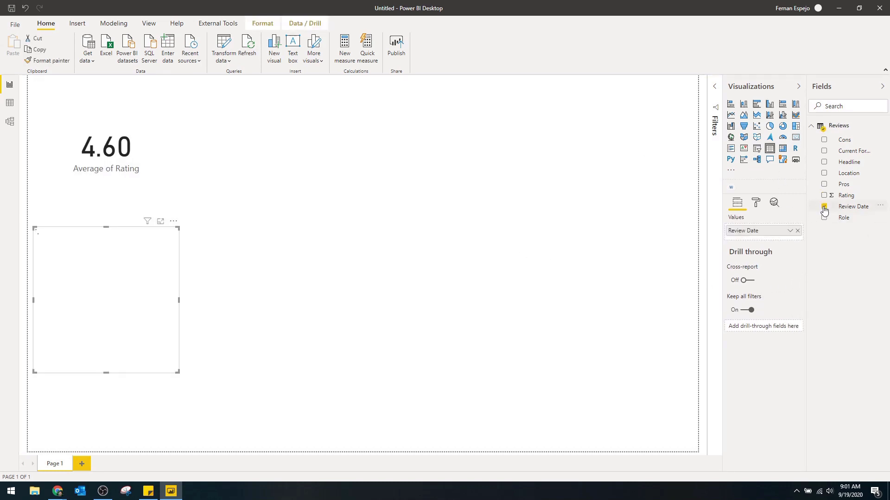
pyautogui.click(730, 116)
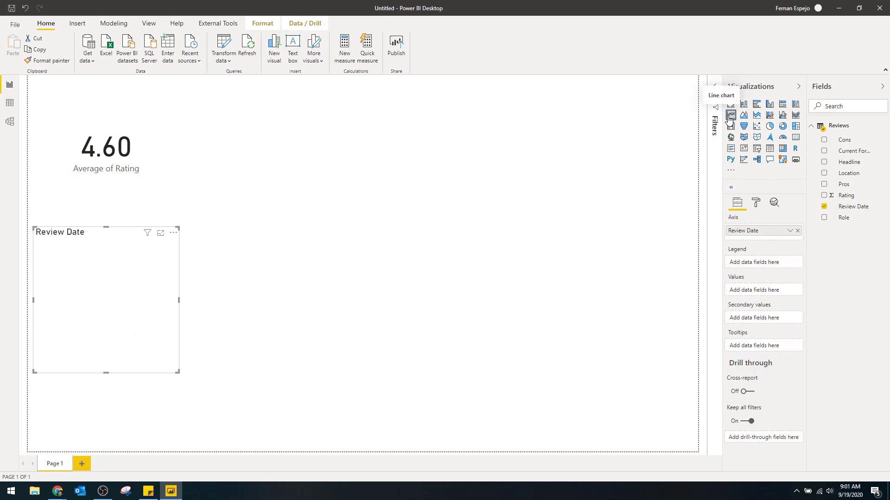
pyautogui.moveTo(853, 206); pyautogui.dragTo(760, 291)
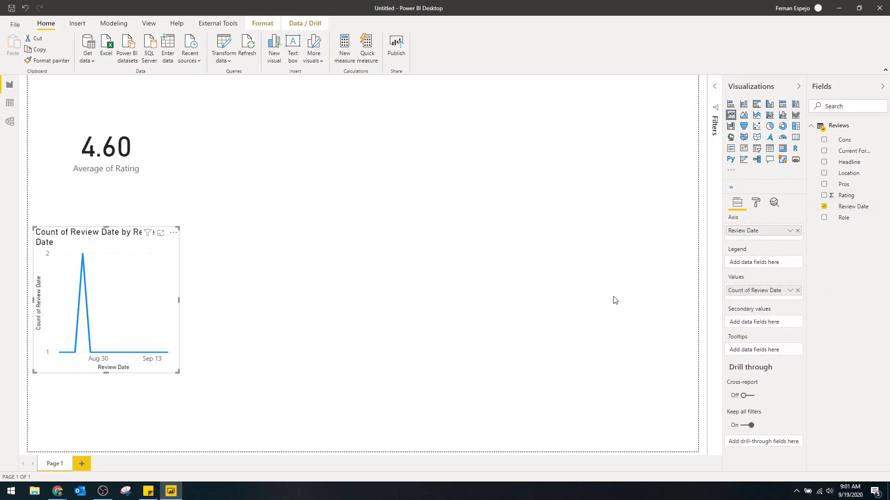
pyautogui.moveTo(123, 239)
pyautogui.mouseDown()
pyautogui.moveTo(135, 225)
pyautogui.moveTo(122, 229)
pyautogui.mouseUp()
pyautogui.click(688, 222)
# Step: Categorize Location as Place and add a large Location map in the page centre
pyautogui.click(848, 173)
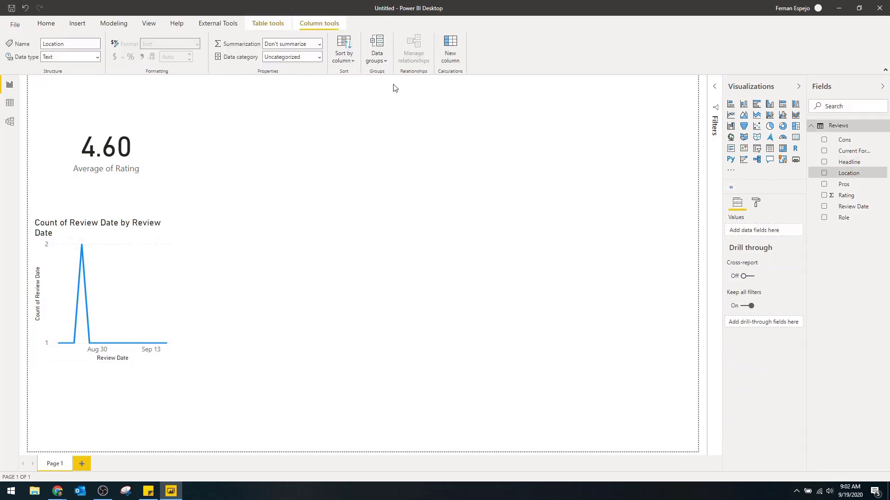
pyautogui.click(318, 56)
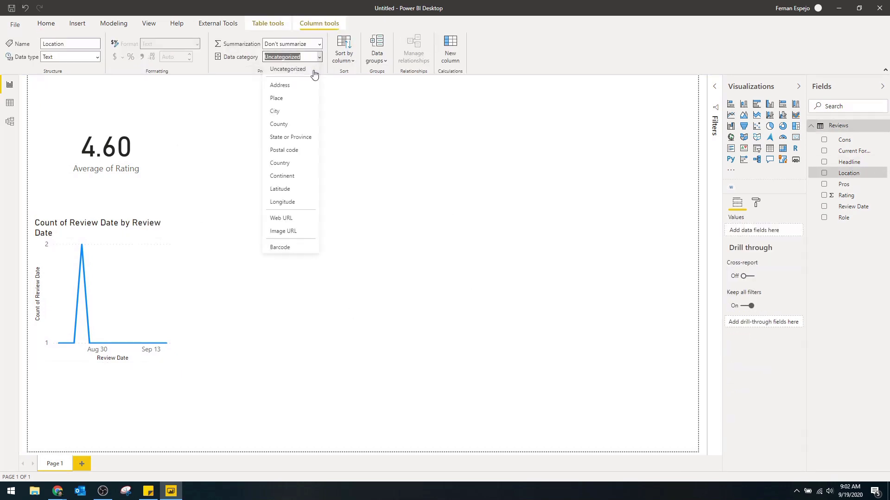
pyautogui.click(289, 103)
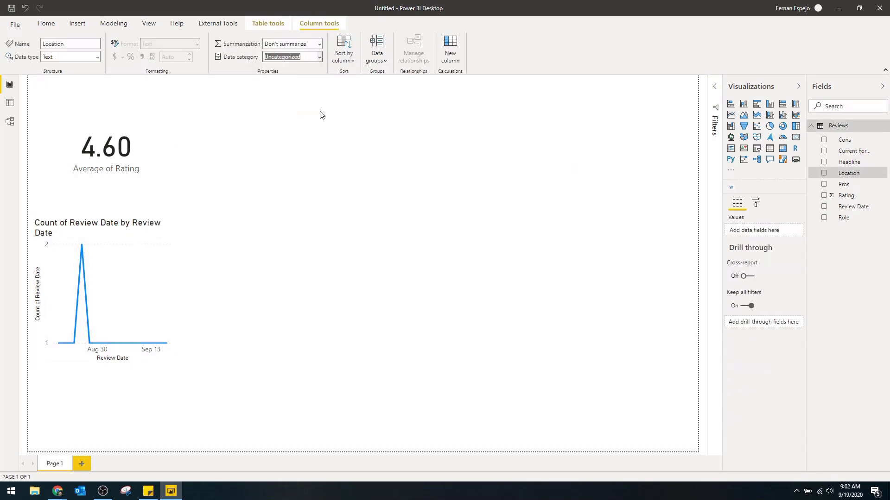
pyautogui.click(824, 174)
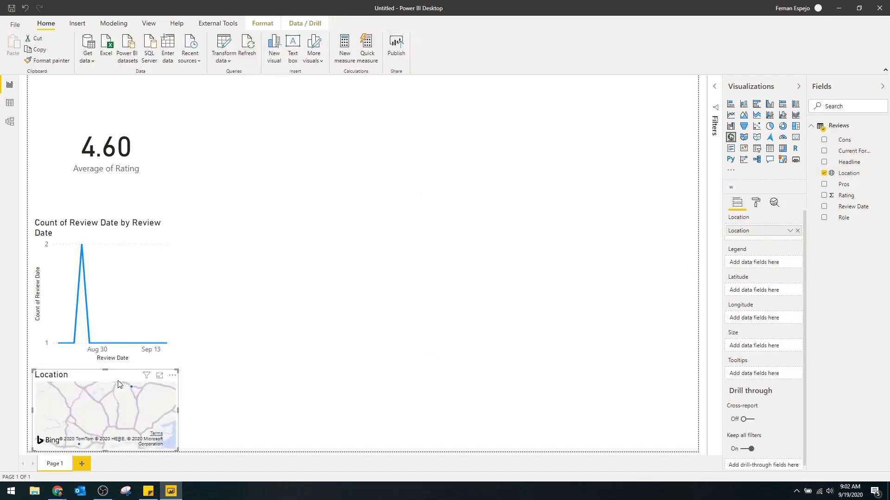
pyautogui.moveTo(118, 383); pyautogui.dragTo(298, 185)
pyautogui.moveTo(357, 263); pyautogui.dragTo(467, 368)
# Step: Add a Pros word cloud at the top right and a stacked copy switched to Cons
pyautogui.click(730, 187)
pyautogui.moveTo(579, 262); pyautogui.dragTo(579, 179)
pyautogui.click(823, 184)
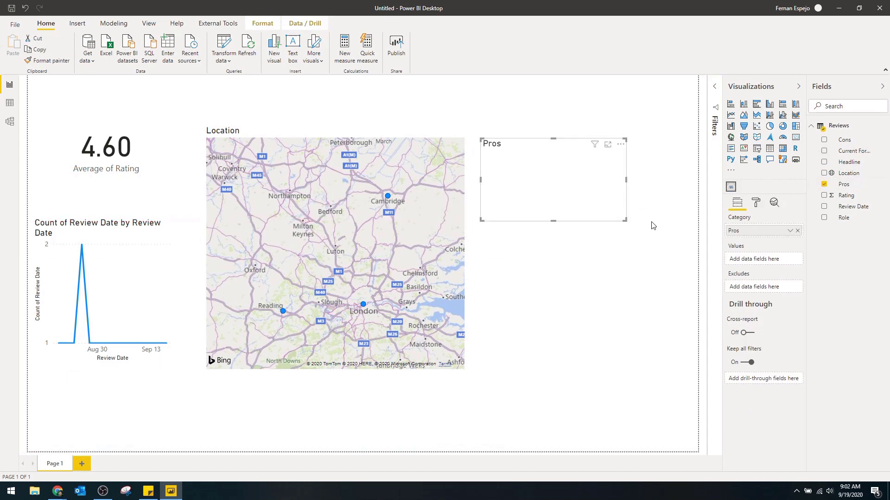
pyautogui.moveTo(625, 221); pyautogui.dragTo(692, 275)
pyautogui.moveTo(571, 145); pyautogui.dragTo(559, 291)
pyautogui.hotkey('ctrl', 'c')
pyautogui.hotkey('ctrl', 'v')
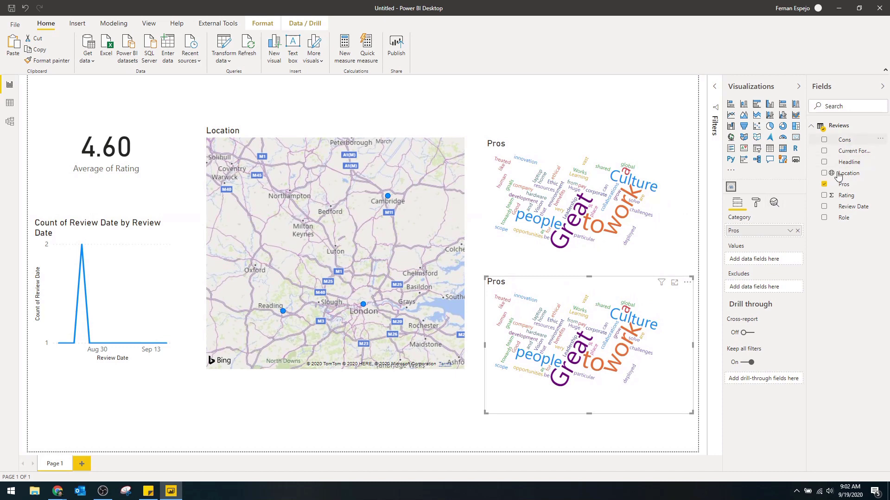
pyautogui.click(824, 140)
# Step: Add a Role dropdown slicer at the top of the page above the map
pyautogui.press('Escape')
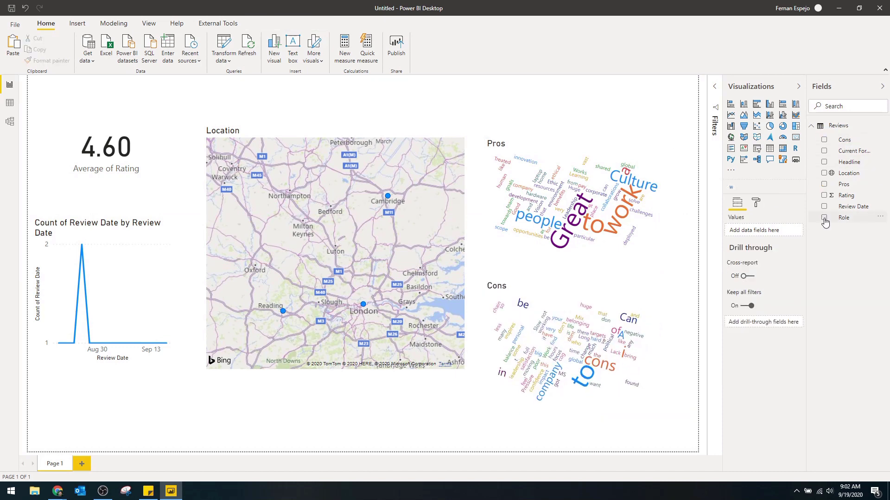
pyautogui.click(824, 218)
pyautogui.click(756, 149)
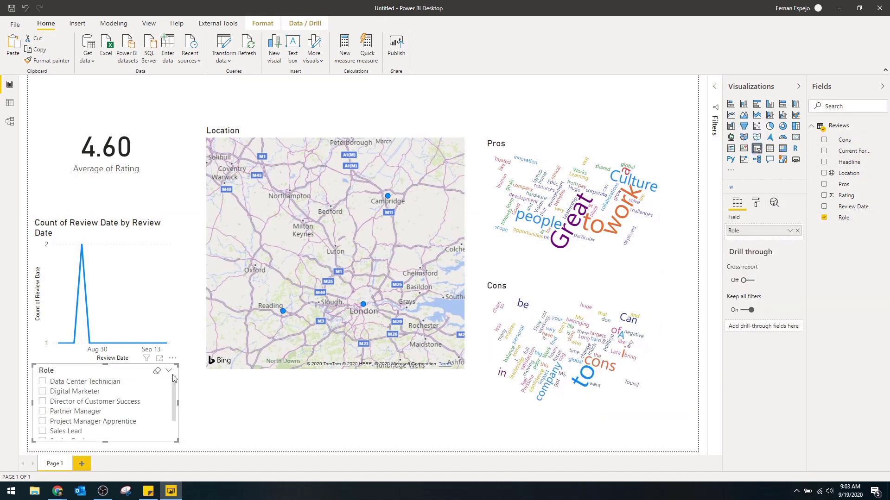
pyautogui.click(168, 371)
pyautogui.click(195, 360)
pyautogui.moveTo(125, 374); pyautogui.dragTo(288, 89)
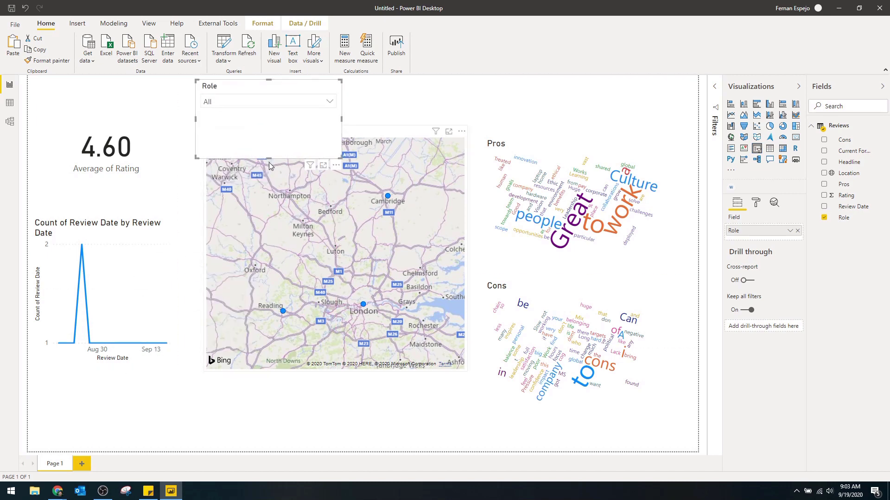
pyautogui.moveTo(270, 166); pyautogui.dragTo(280, 117)
# Step: Duplicate the slicer beside it and change the copy's field to Current Former
pyautogui.hotkey('ctrl', 'c')
pyautogui.hotkey('ctrl', 'v')
pyautogui.moveTo(277, 81); pyautogui.dragTo(410, 82)
pyautogui.click(824, 151)
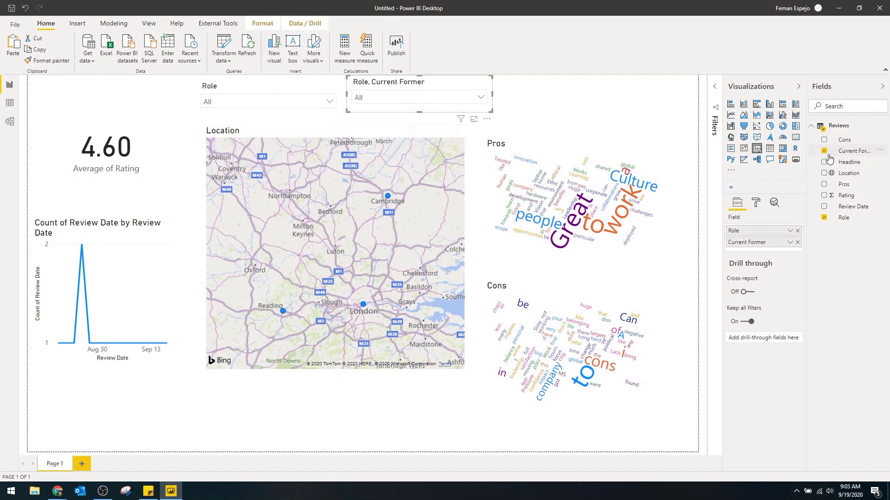
pyautogui.click(824, 217)
pyautogui.moveTo(395, 86); pyautogui.dragTo(403, 85)
pyautogui.moveTo(284, 88); pyautogui.dragTo(297, 83)
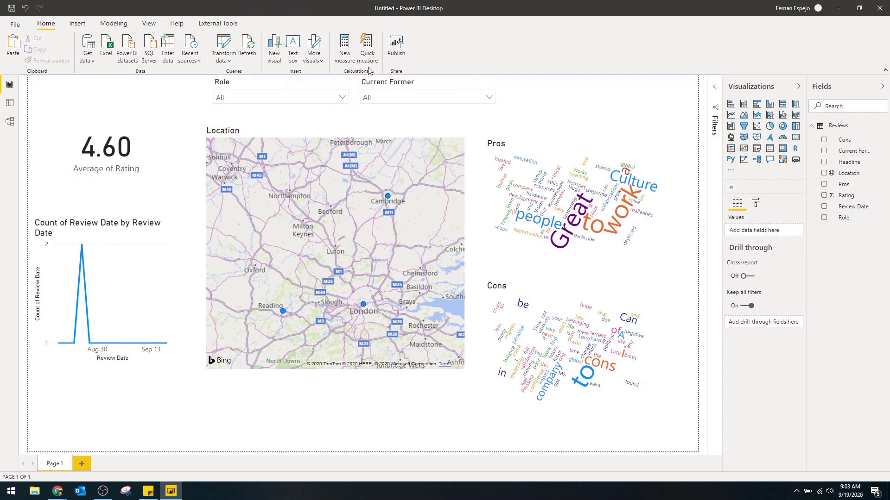
# Step: Add a large-font 'Microsoft Reviews' text box title at the top left
pyautogui.click(148, 23)
pyautogui.click(45, 23)
pyautogui.click(293, 48)
pyautogui.click(91, 402)
pyautogui.write('S')
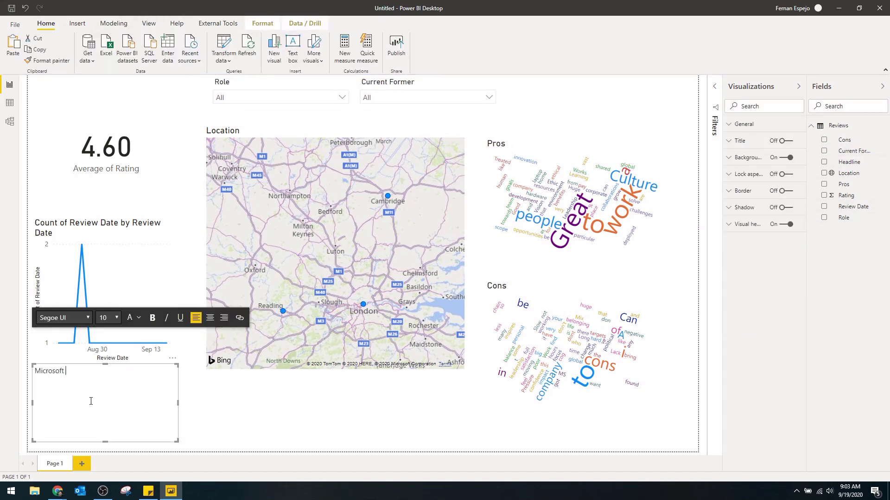
pyautogui.click(117, 318)
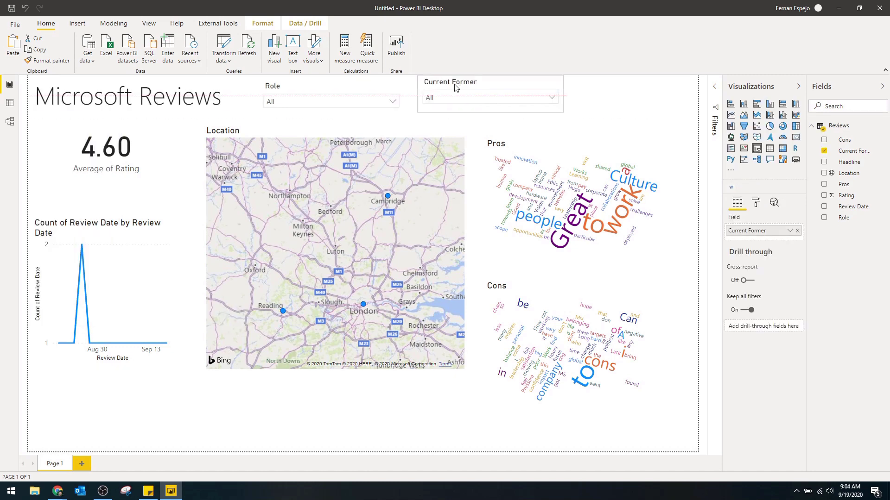
pyautogui.moveTo(278, 88); pyautogui.dragTo(323, 92)
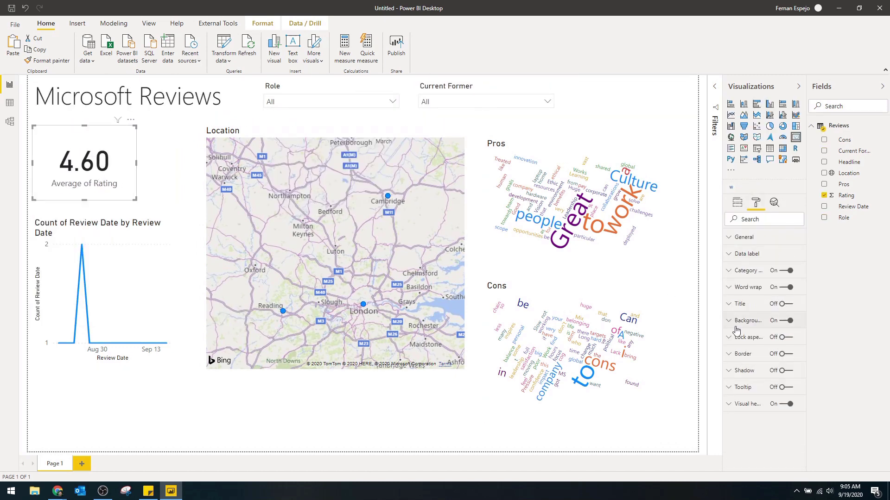
# Step: Give the card a shadow and Average Rating label; title the line chart Volume without axis titles
pyautogui.click(782, 371)
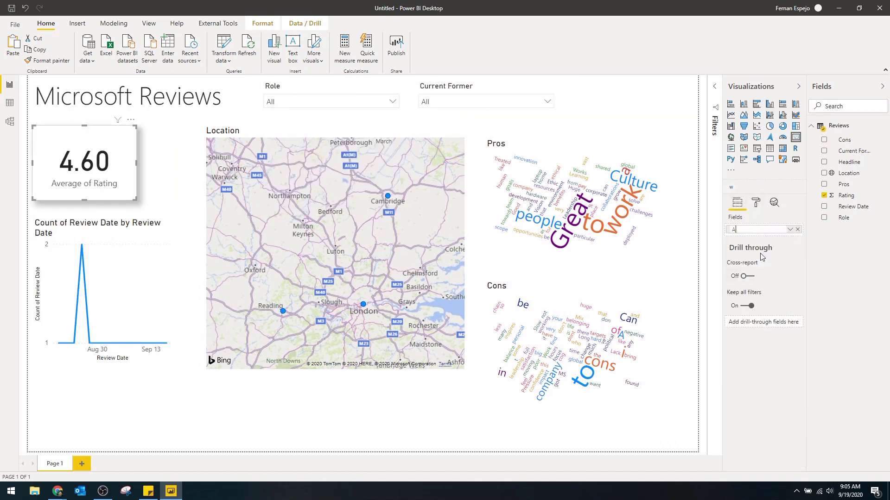
pyautogui.click(113, 240)
pyautogui.click(755, 203)
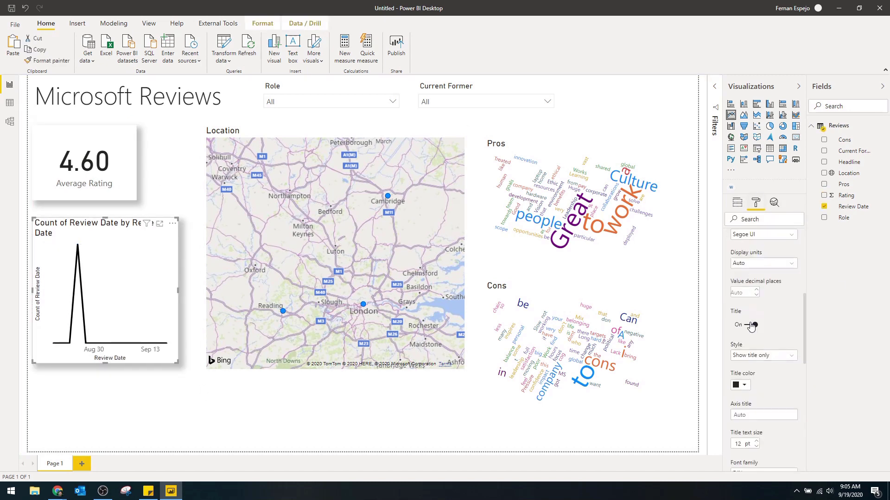
pyautogui.click(747, 321)
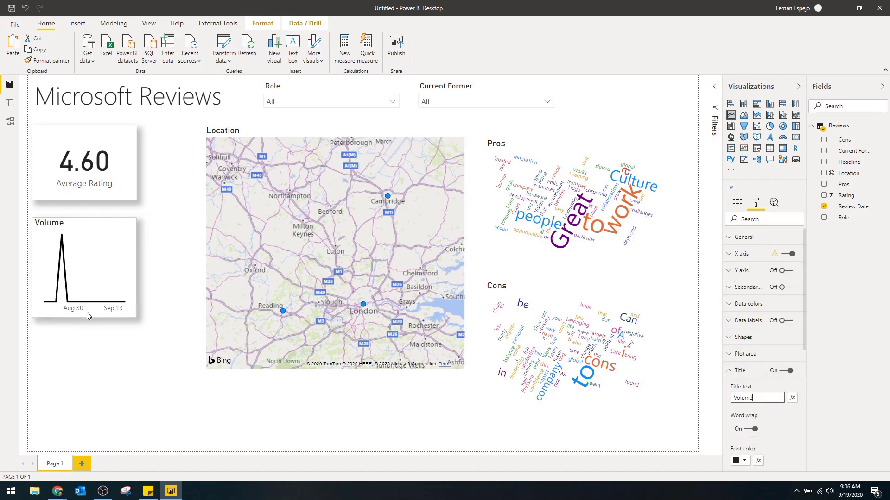
pyautogui.moveTo(230, 134); pyautogui.dragTo(176, 135)
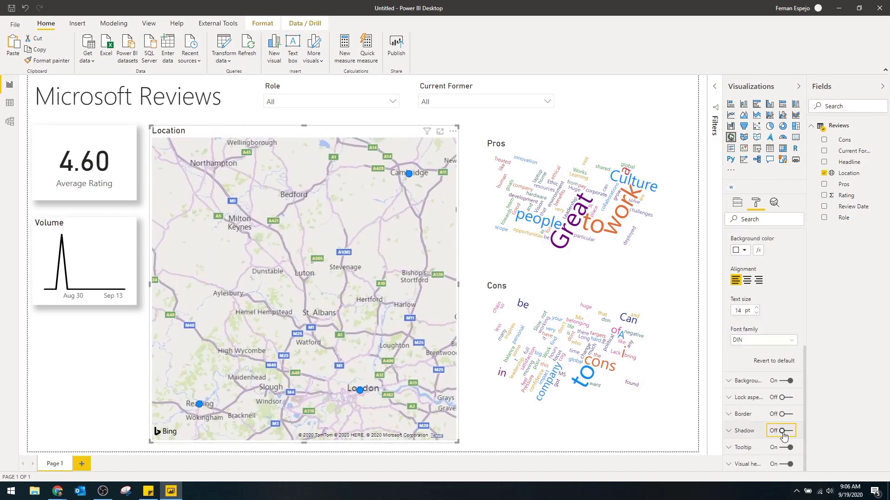
# Step: Resize and reposition the Pros and Cons word clouds
pyautogui.click(550, 169)
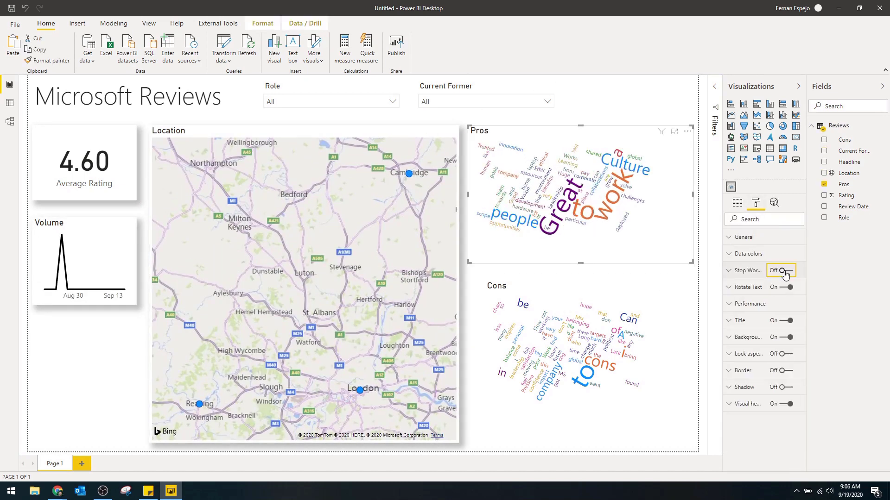
pyautogui.click(742, 305)
pyautogui.click(743, 305)
pyautogui.click(743, 237)
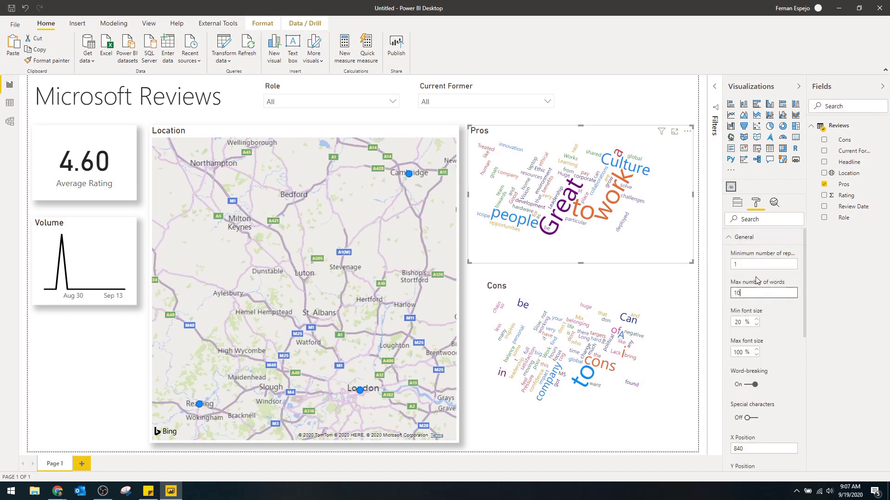
pyautogui.moveTo(619, 292); pyautogui.dragTo(597, 289)
pyautogui.moveTo(673, 345); pyautogui.dragTo(641, 338)
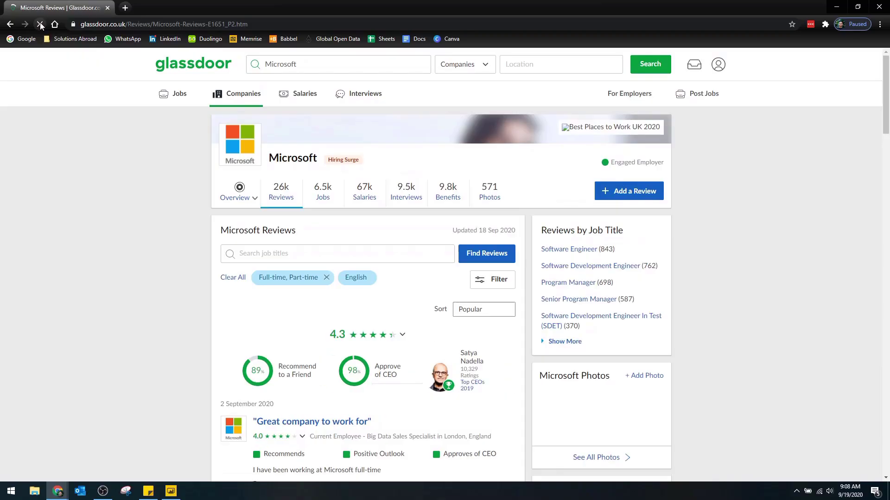
# Step: Scroll through the second page of Glassdoor Microsoft reviews
pyautogui.scroll(-9, 173, 194)
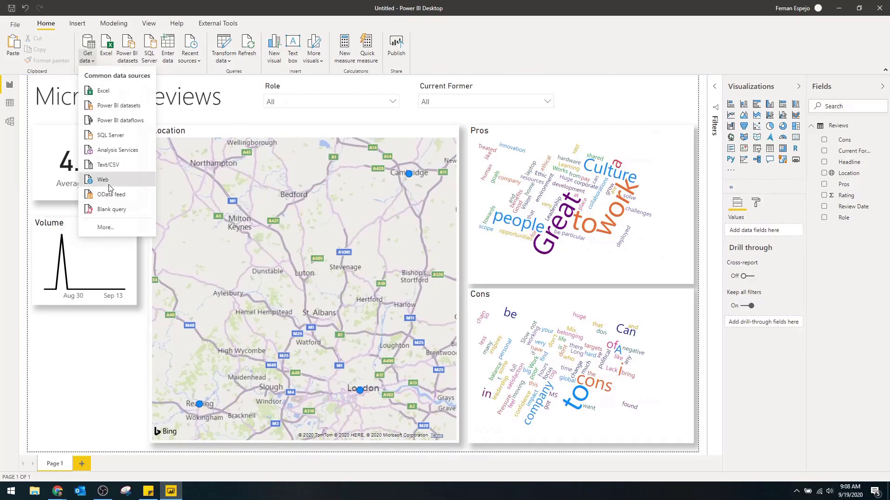
# Step: Import Table 1 from the Glassdoor page 2 URL as a Web source, creating the Page 2 query
pyautogui.click(112, 178)
pyautogui.hotkey('ctrl', 'v')
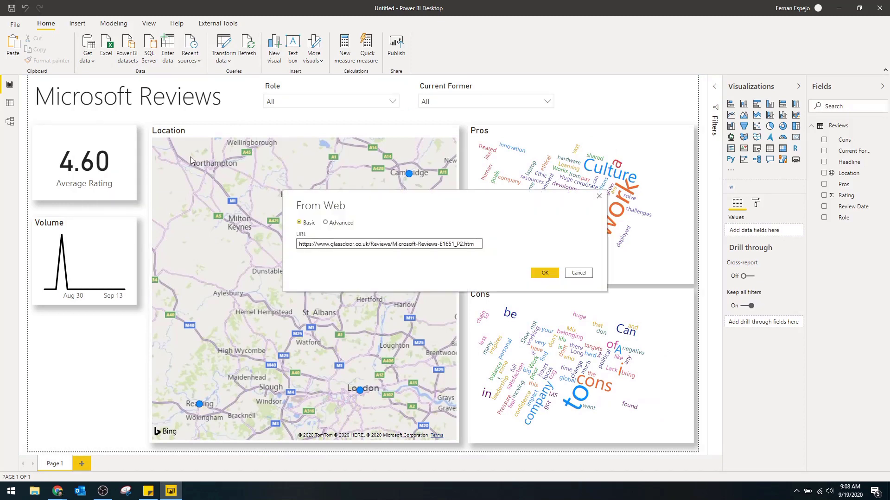
pyautogui.click(540, 273)
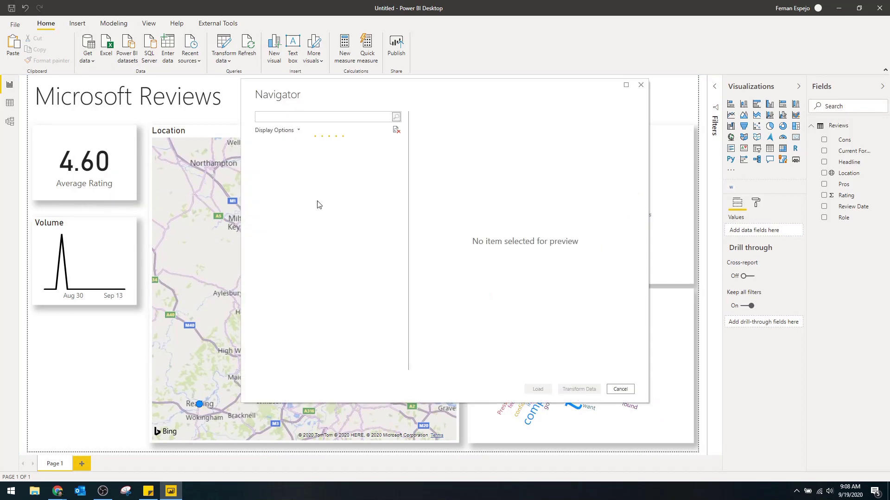
pyautogui.click(297, 155)
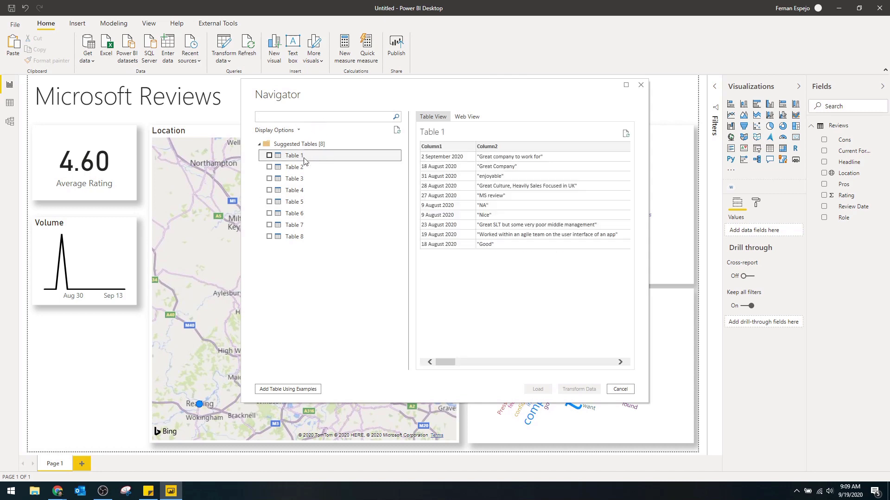
pyautogui.click(268, 155)
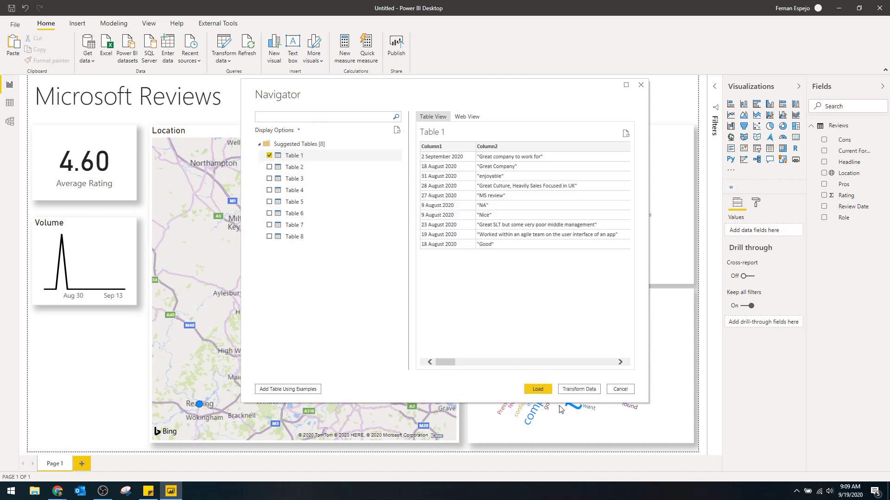
pyautogui.hotkey('alt', 'Tab')
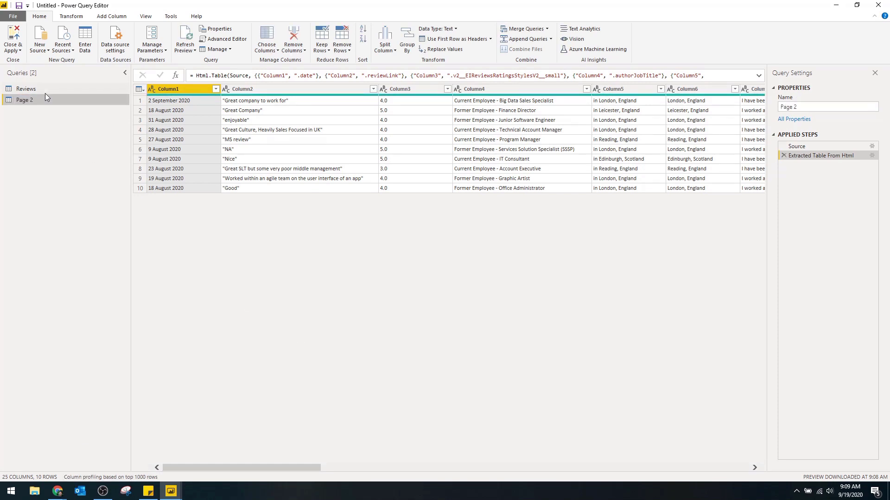
# Step: Append the Page 2 query into Reviews at the Extracted Table From Html step
pyautogui.click(45, 89)
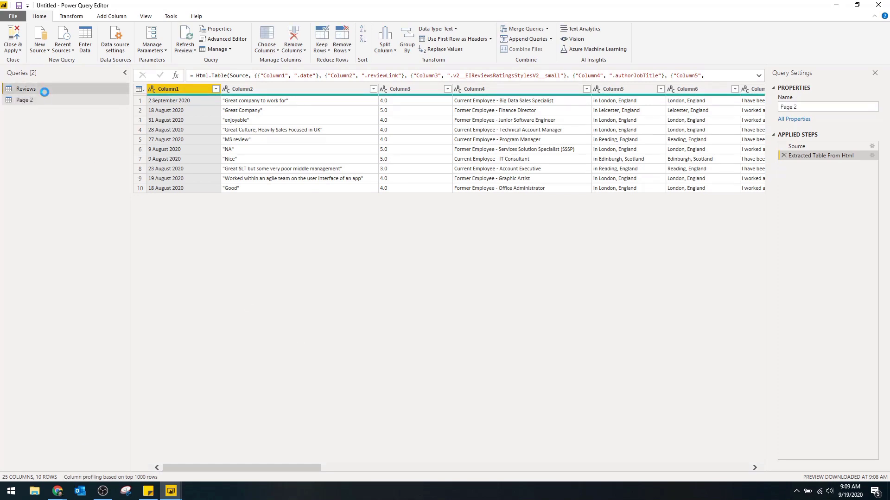
pyautogui.click(807, 157)
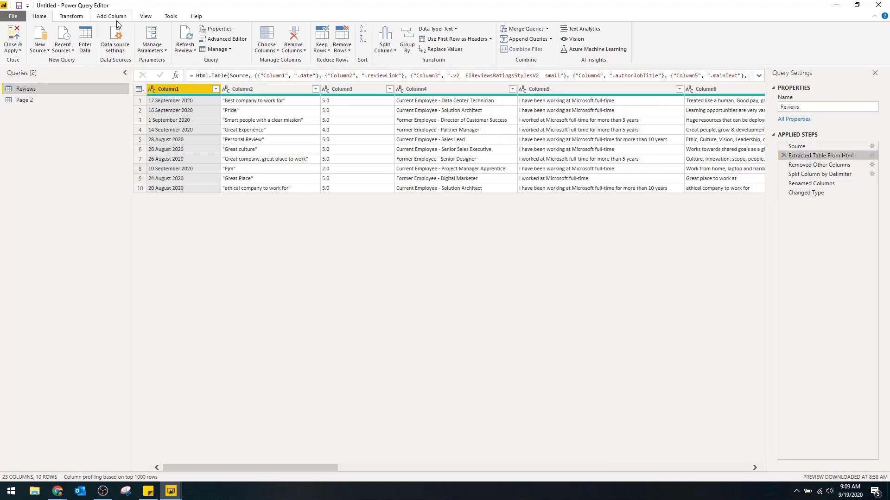
pyautogui.click(519, 39)
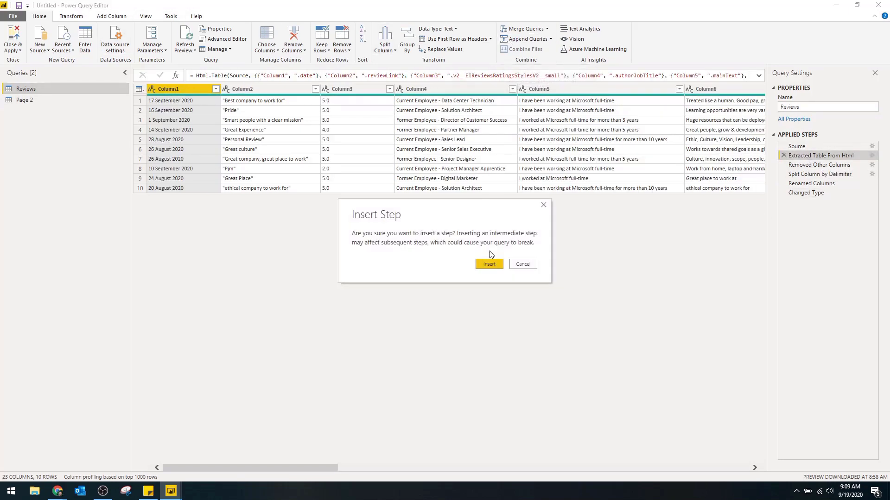
pyautogui.click(490, 257)
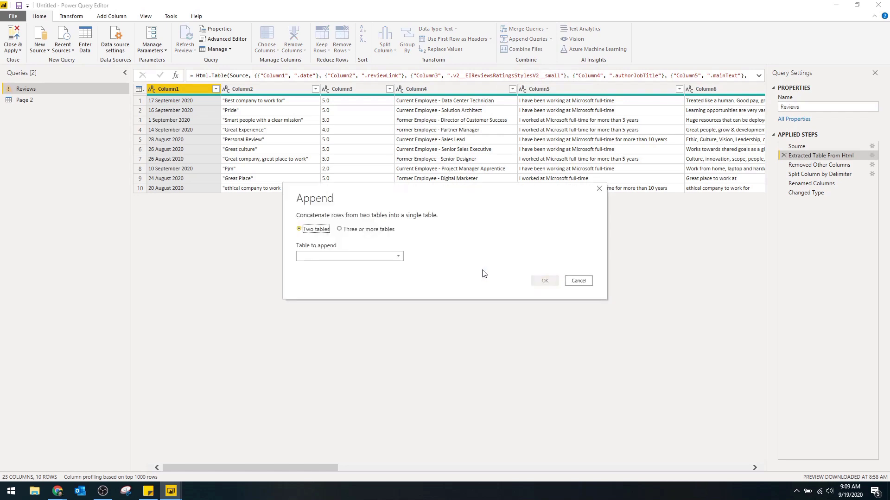
pyautogui.click(351, 256)
pyautogui.click(338, 277)
pyautogui.click(545, 280)
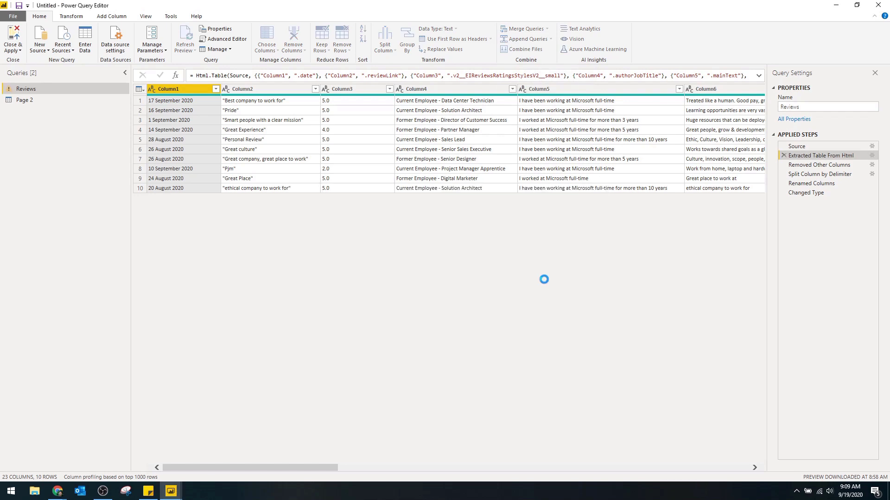
# Step: Ignore privacy level checks for this file and save the setting
pyautogui.click(278, 91)
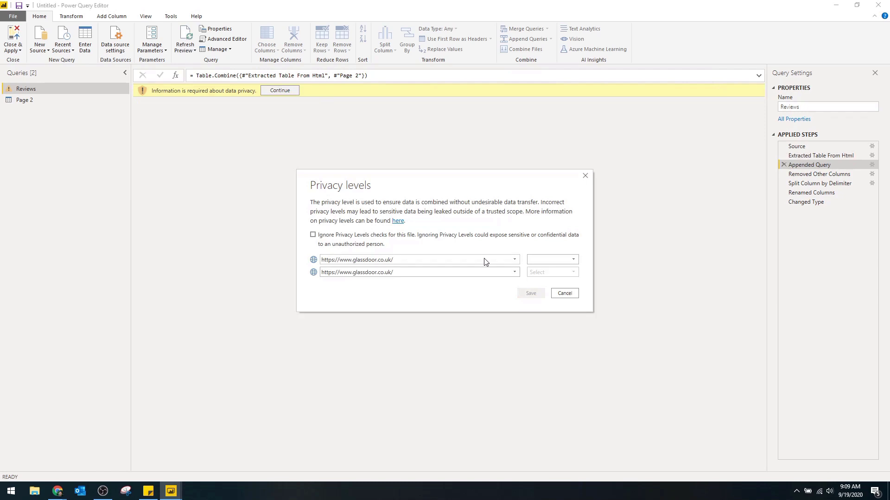
pyautogui.click(420, 236)
pyautogui.click(528, 293)
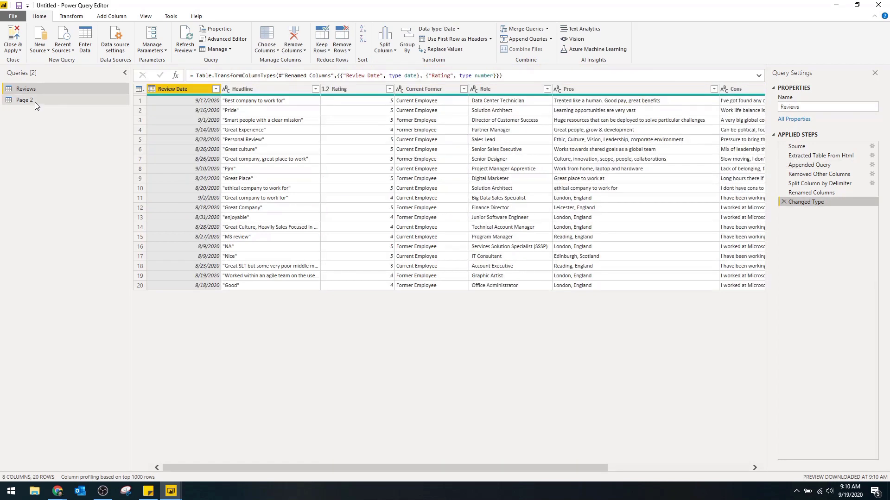
# Step: Turn off Enable load for the Page 2 query
pyautogui.click(34, 101)
pyautogui.rightClick(29, 102)
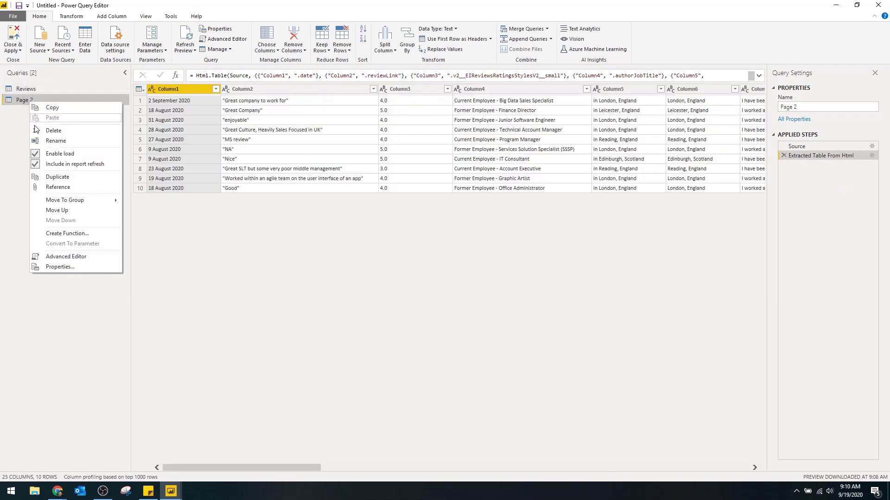
pyautogui.click(58, 154)
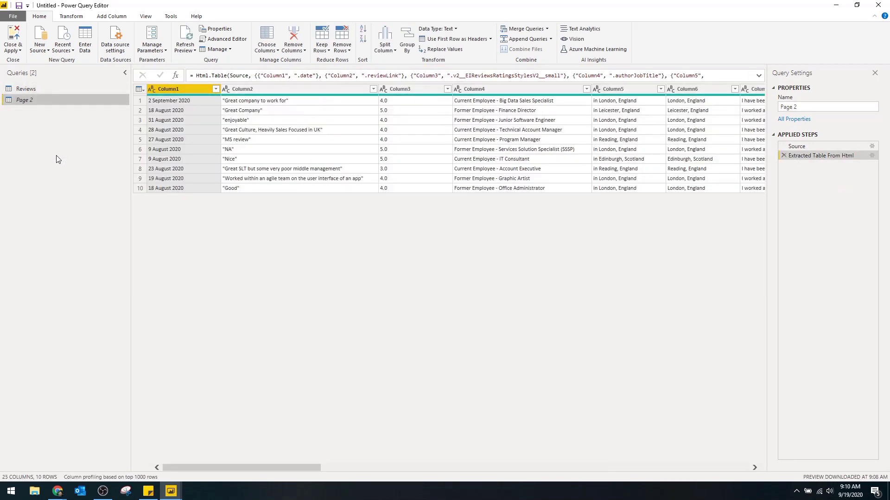
# Step: Apply the changes so the report refreshes to a 4.40 average rating, then return to Power Query Editor
pyautogui.click(13, 37)
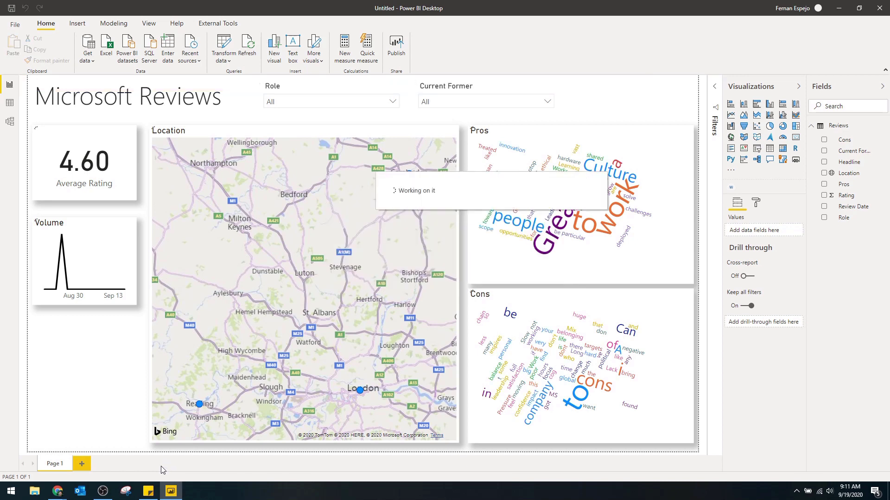
pyautogui.moveTo(143, 491)
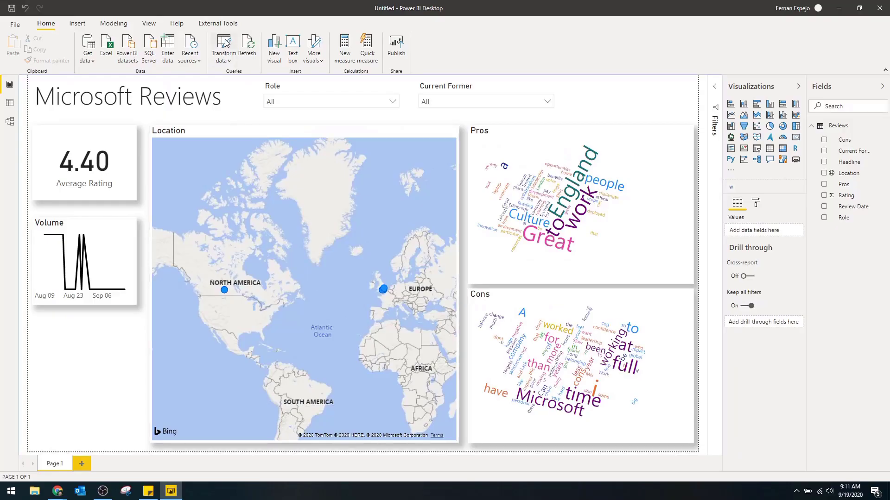
pyautogui.click(224, 43)
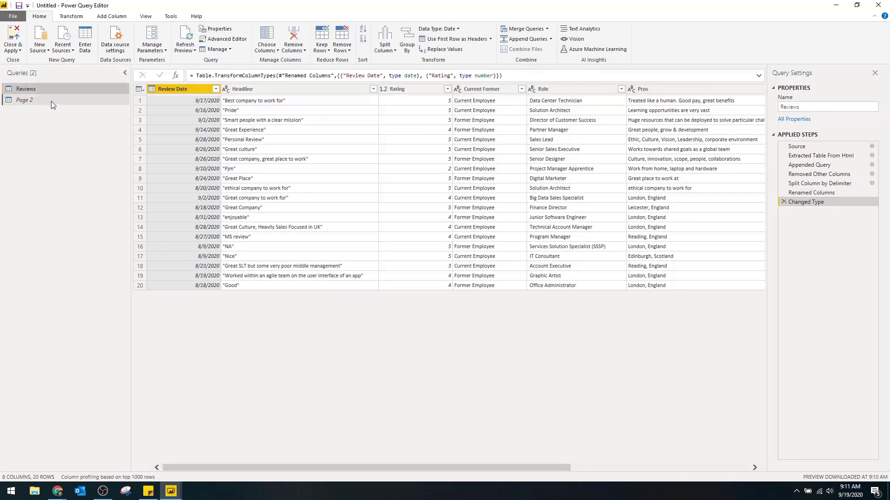
# Step: In Page 2's Advanced Editor, add a (page)=> line above let
pyautogui.click(51, 101)
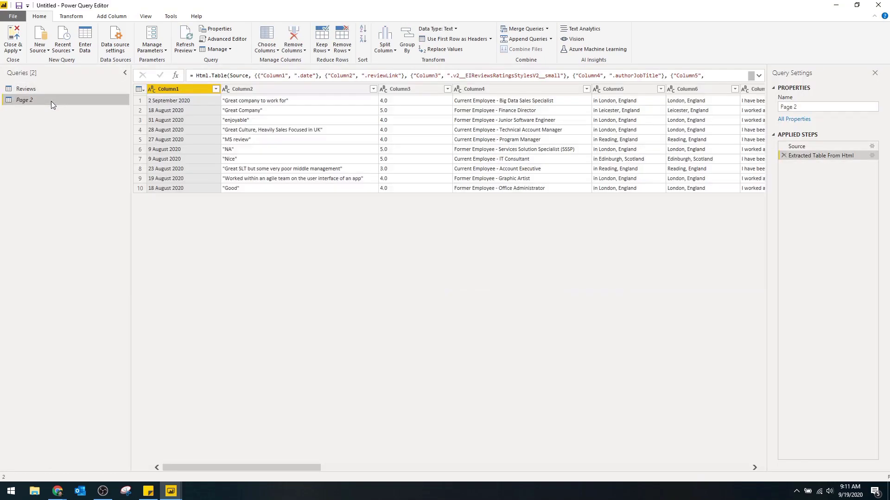
pyautogui.click(232, 43)
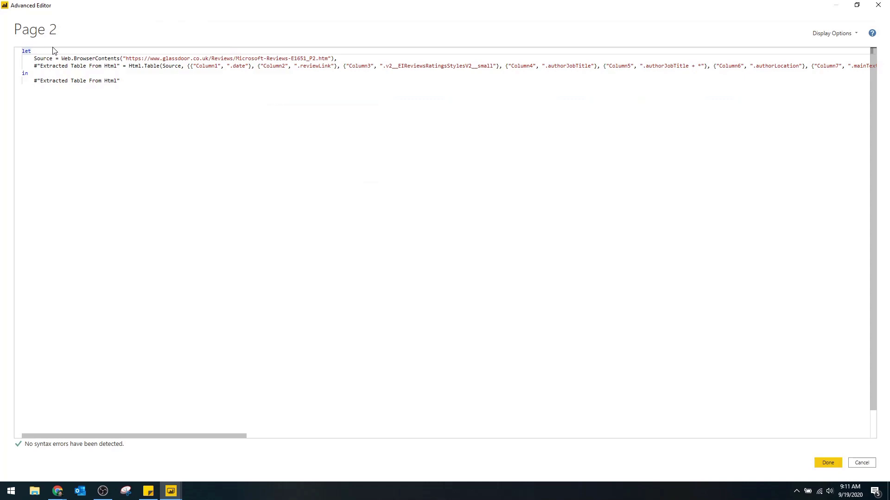
pyautogui.press('Return')
pyautogui.press('Up')
pyautogui.write('(pa')
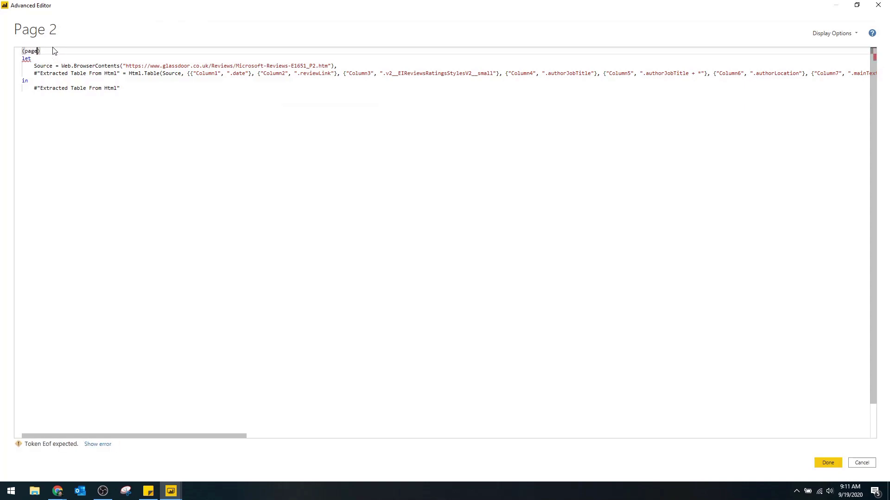
pyautogui.write('ge)=>')
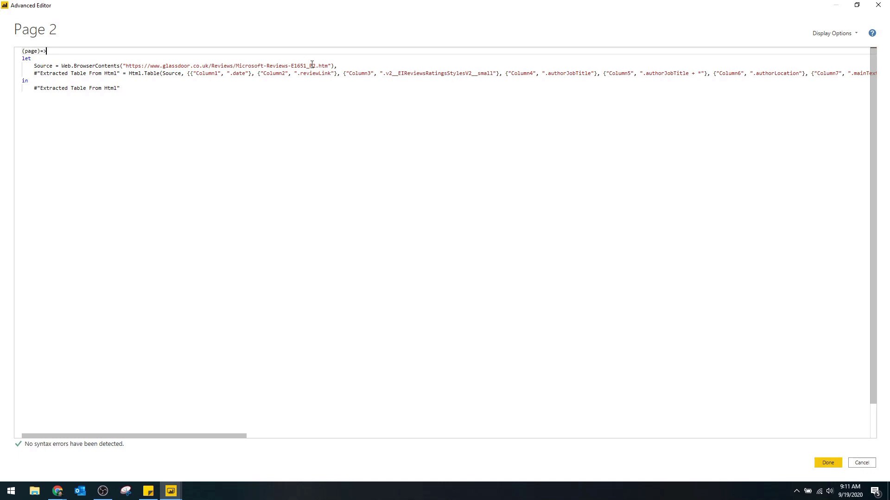
# Step: Replace the 2 in the Glassdoor URL with " & page & " and save the code
pyautogui.click(311, 65)
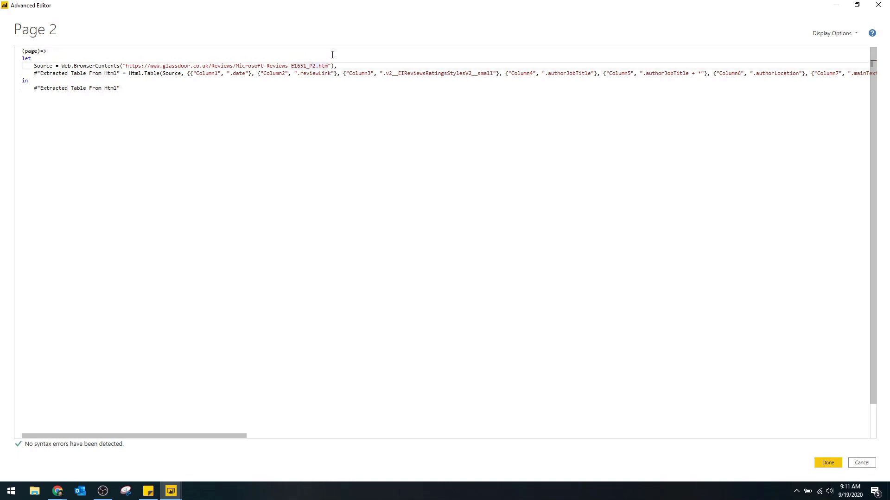
pyautogui.write('"  &&')
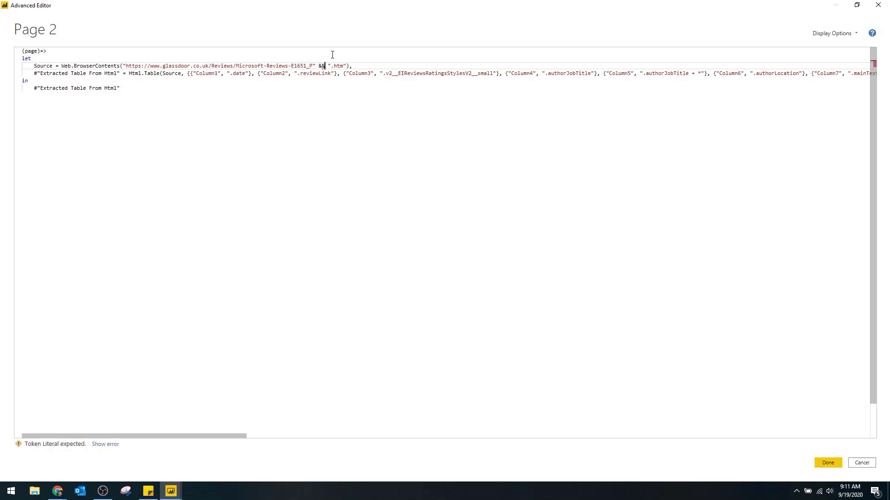
pyautogui.write('page')
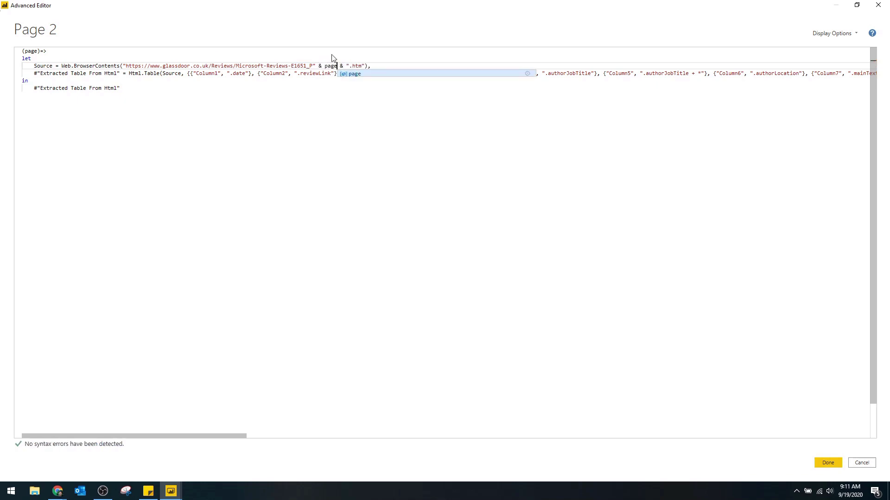
pyautogui.press('Escape')
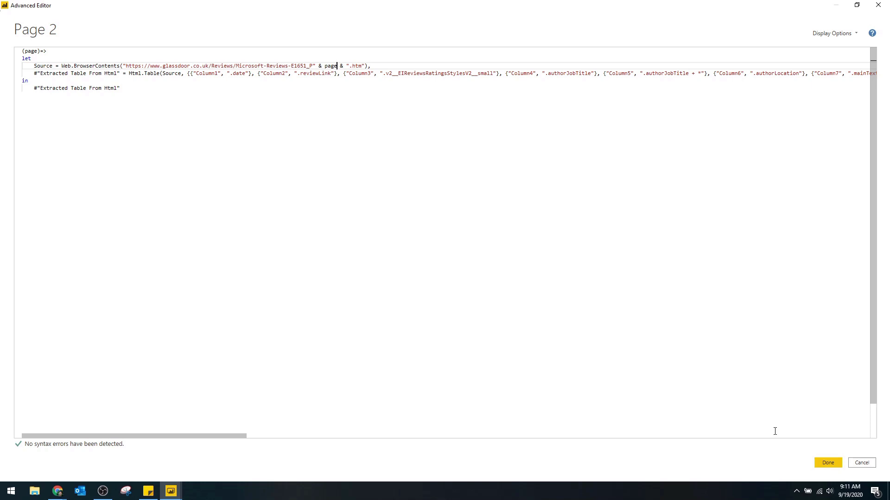
pyautogui.click(825, 463)
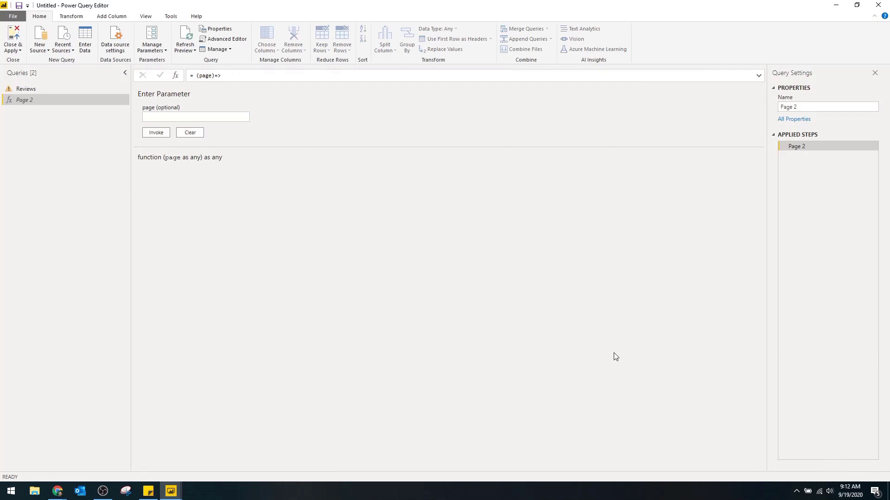
# Step: Create a blank query, Query1, whose formula ={2..10} lists the numbers 2 to 10
pyautogui.click(39, 48)
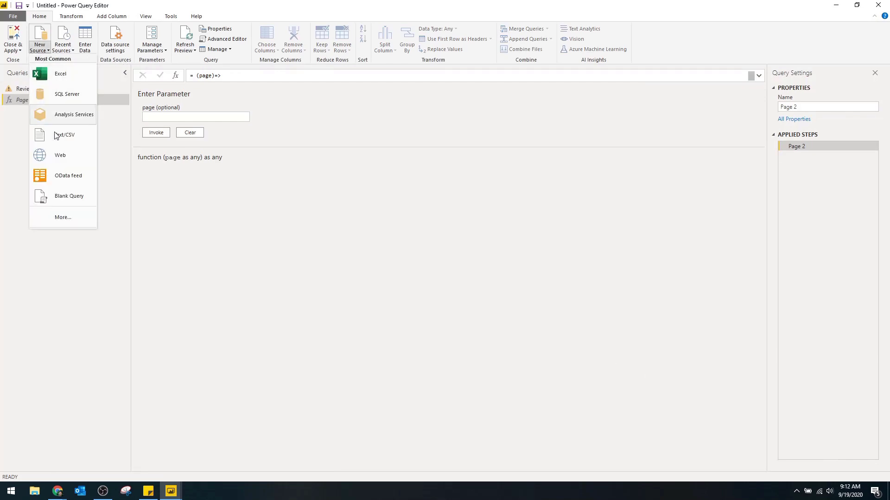
pyautogui.click(60, 194)
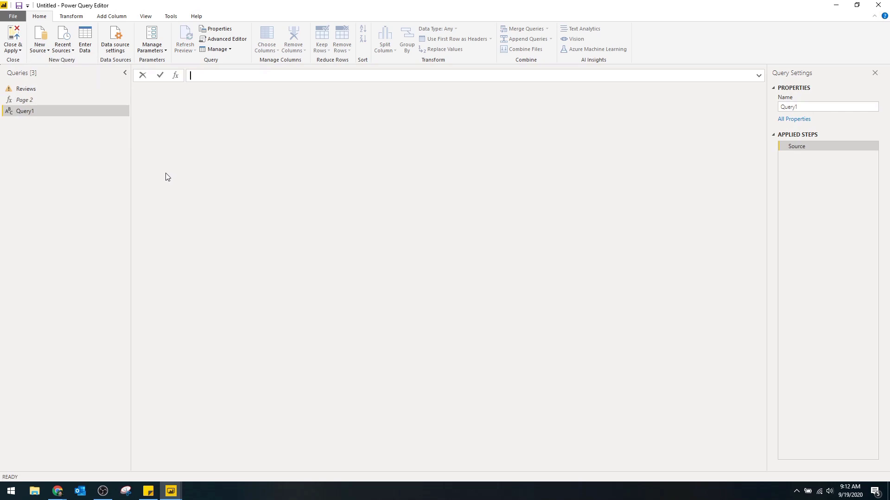
pyautogui.write('=(')
pyautogui.write('2..')
pyautogui.write('10')
pyautogui.press('Return')
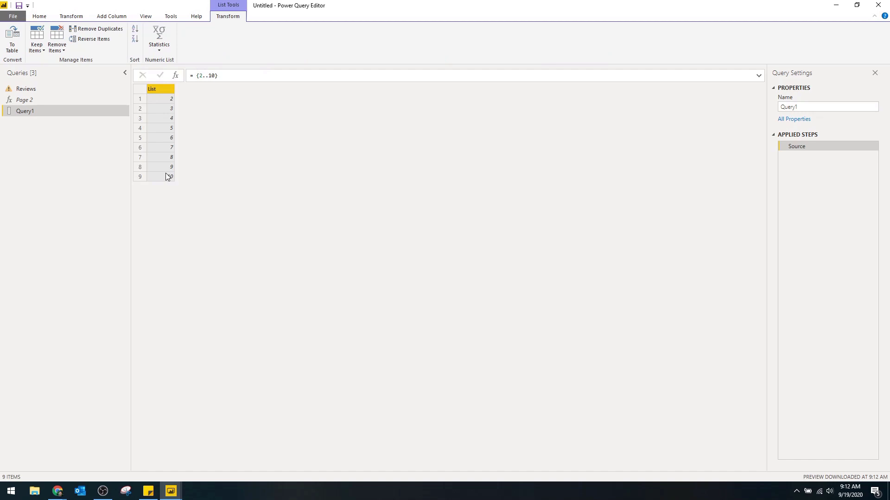
# Step: Convert the number list to a table and set Column1 to Text
pyautogui.click(12, 39)
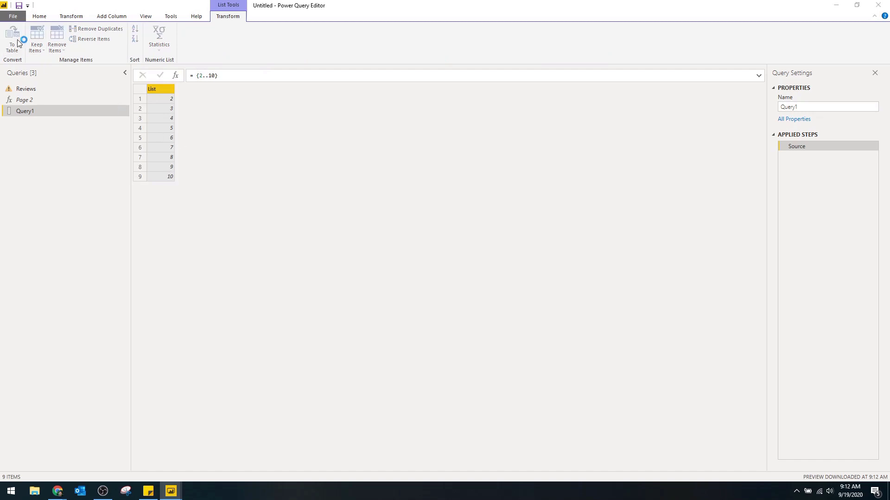
pyautogui.press('Return')
pyautogui.click(152, 88)
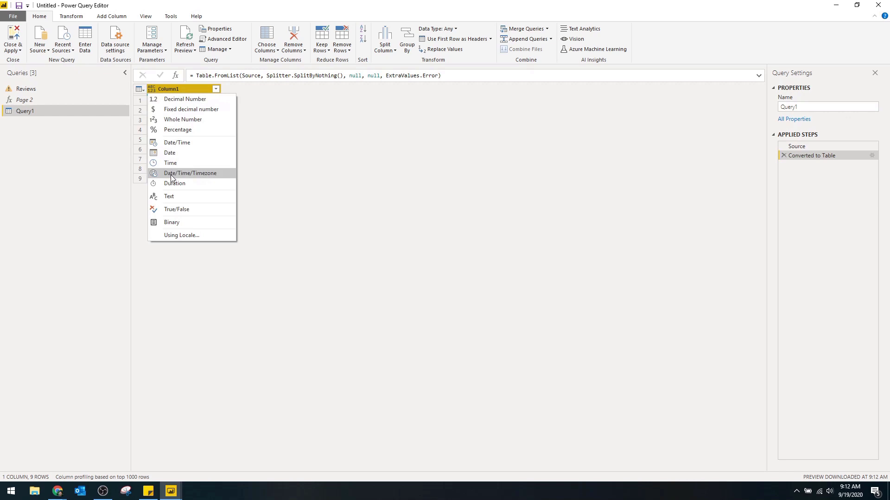
pyautogui.click(180, 196)
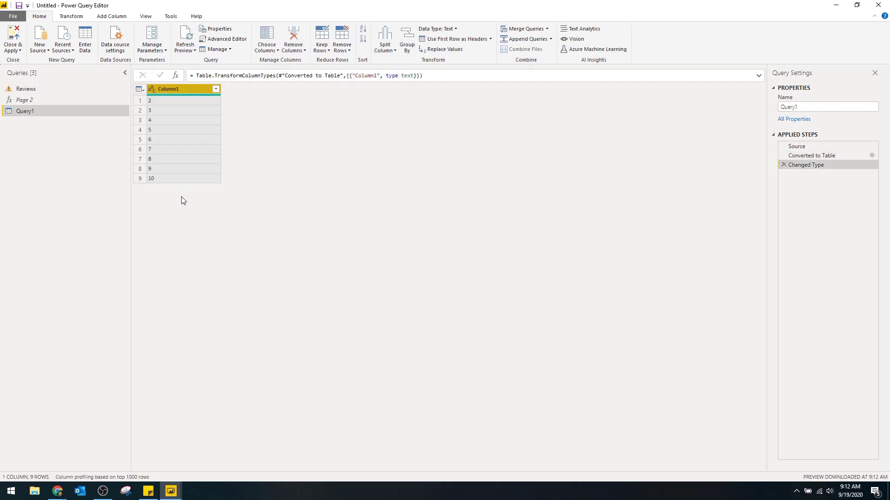
# Step: Invoke the Page 2 custom function on Column1 to add a Page 2 column
pyautogui.click(123, 18)
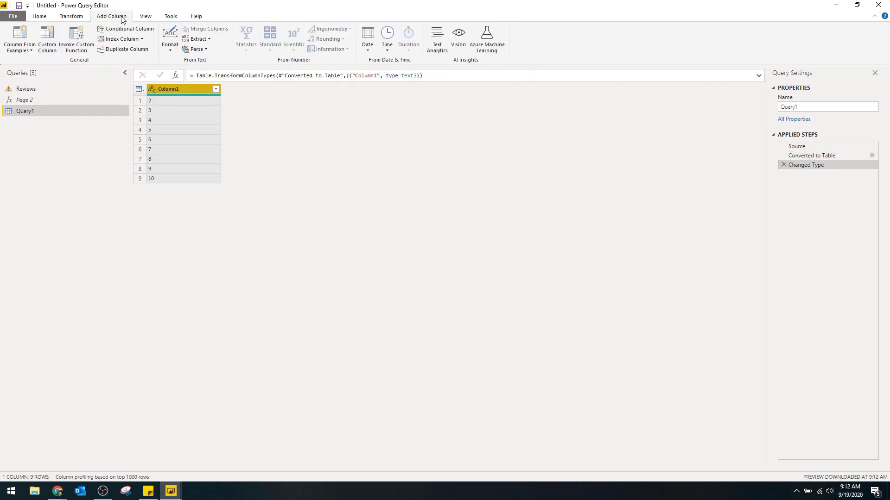
pyautogui.click(85, 37)
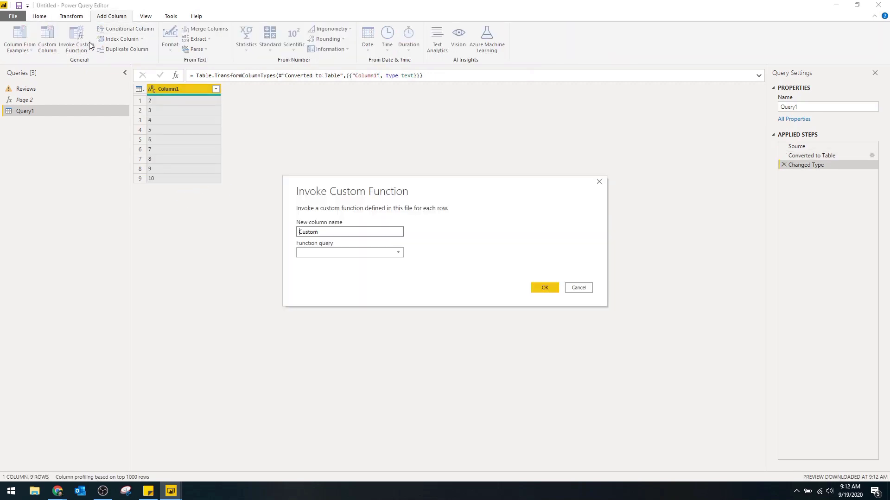
pyautogui.click(327, 252)
pyautogui.click(329, 263)
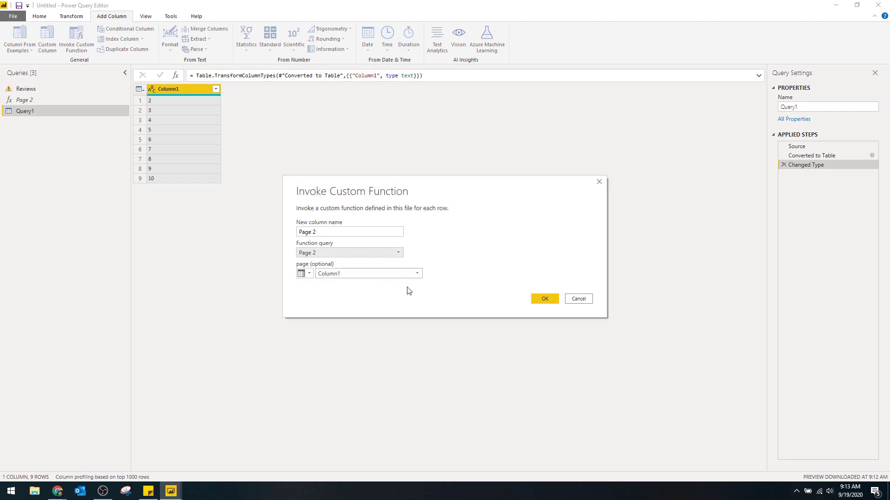
pyautogui.click(407, 274)
pyautogui.click(406, 273)
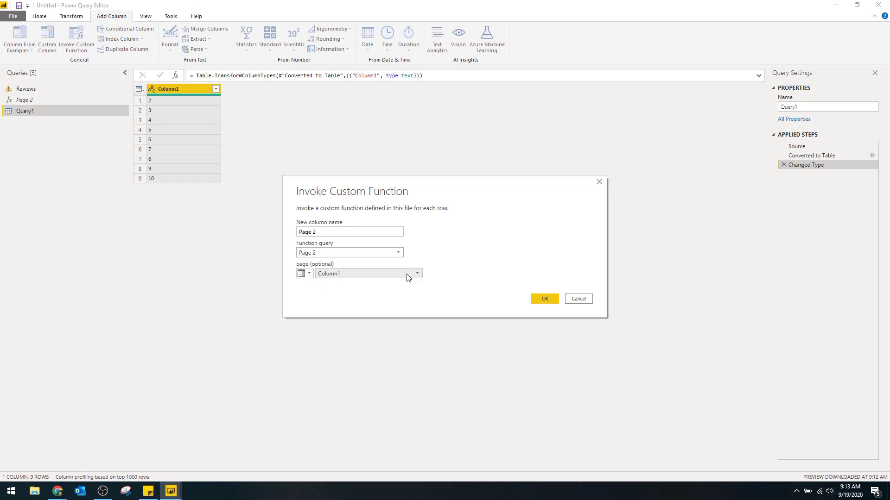
pyautogui.click(541, 303)
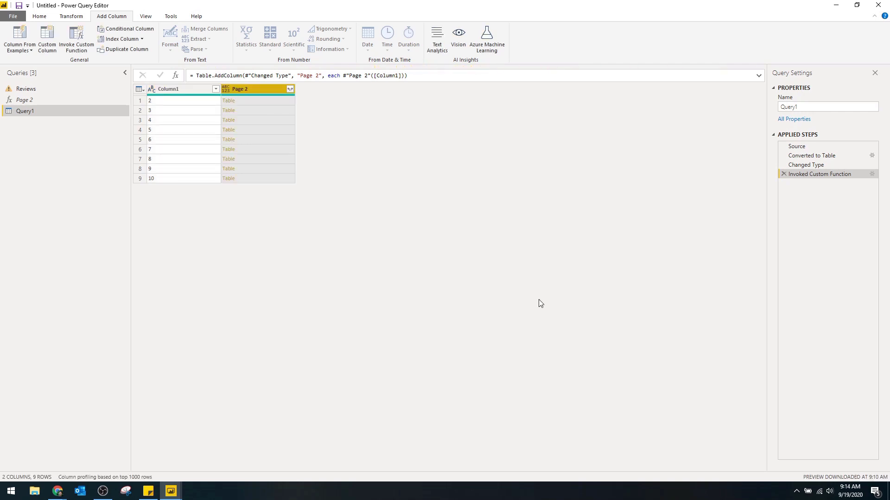
# Step: Preview the review tables returned for pages 2, 3 and 4
pyautogui.click(278, 103)
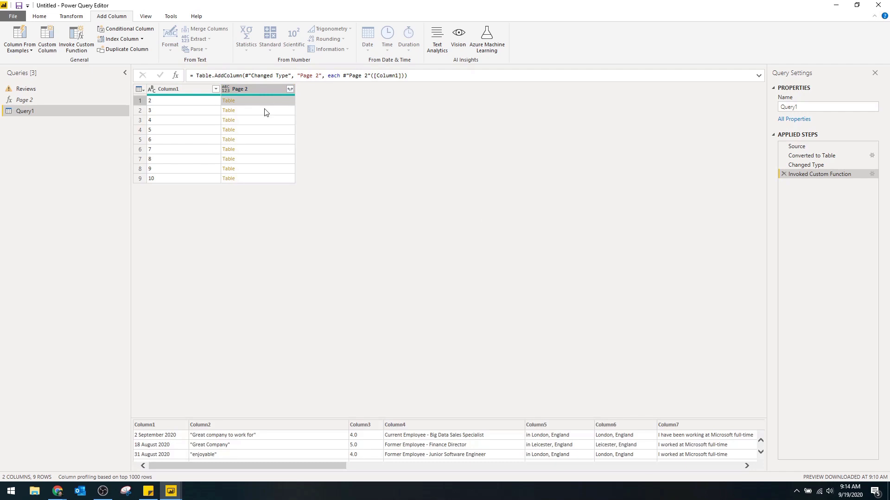
pyautogui.click(262, 114)
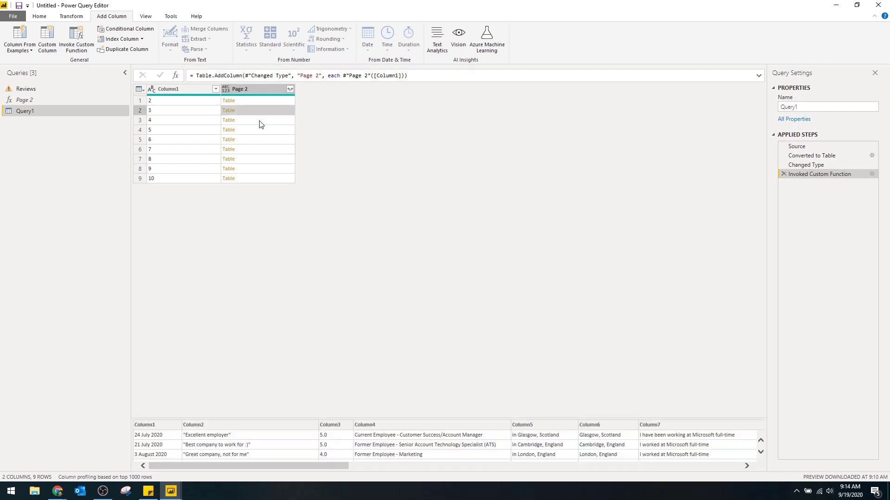
pyautogui.click(260, 120)
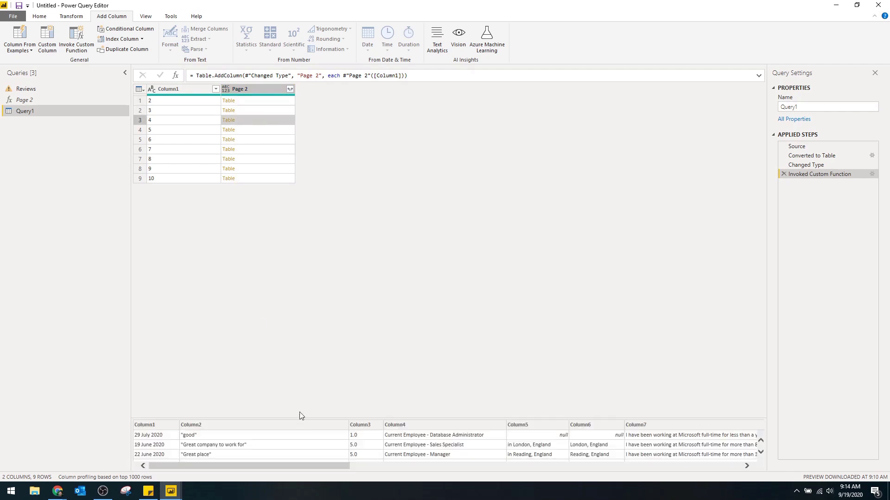
pyautogui.moveTo(299, 419); pyautogui.dragTo(310, 353)
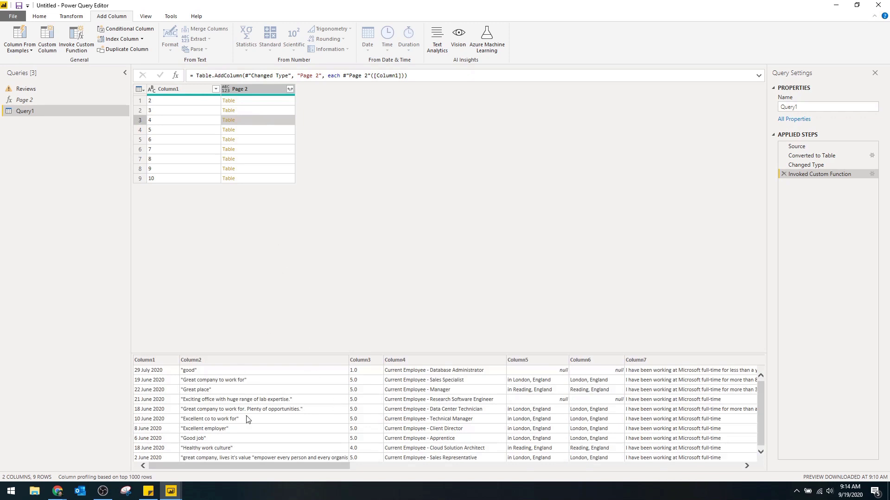
# Step: Remove the Column1 page-number column from Query1
pyautogui.click(187, 90)
pyautogui.rightClick(187, 91)
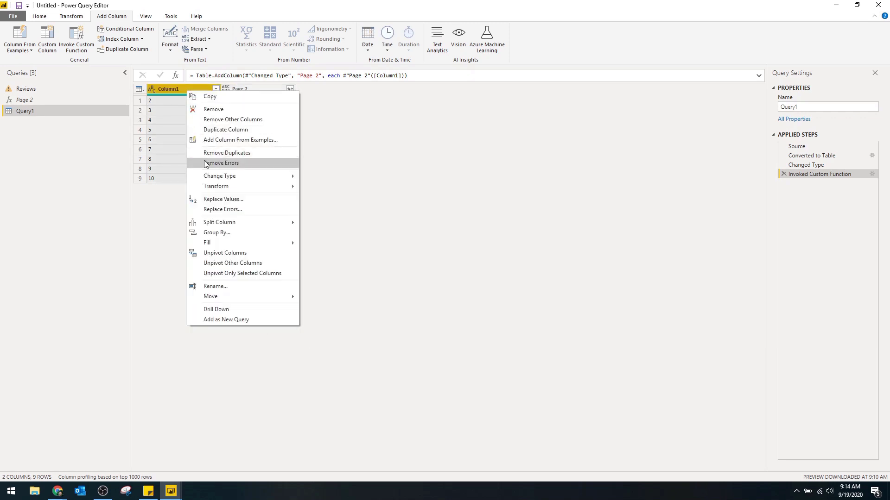
pyautogui.click(196, 109)
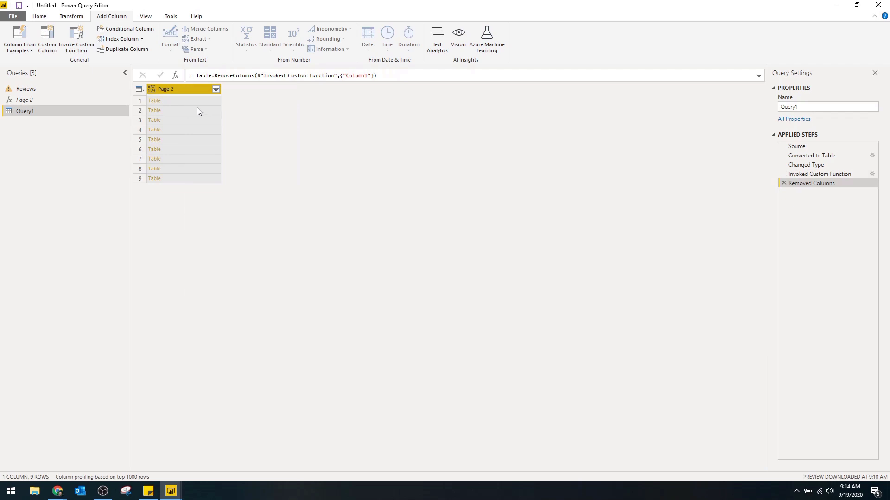
# Step: Expand all Page 2 columns without the name prefix into 90 review rows, then view Reviews
pyautogui.click(216, 89)
pyautogui.click(111, 186)
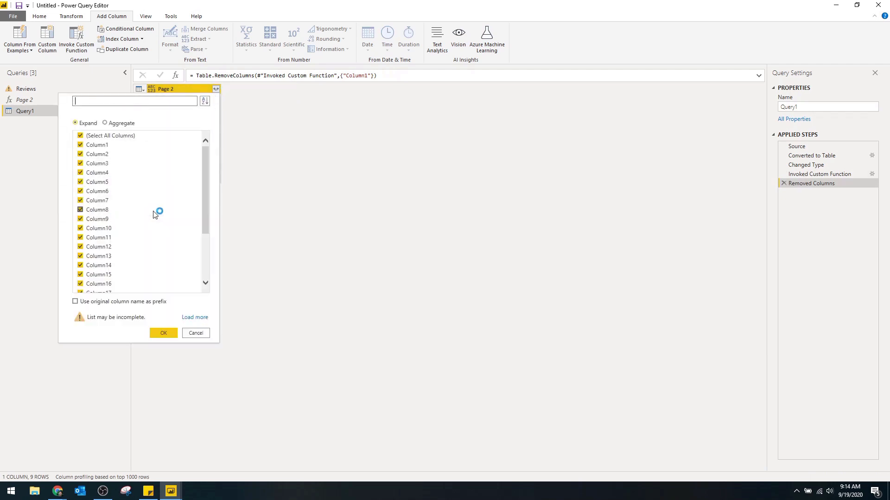
pyautogui.scroll(-5, 167, 283)
pyautogui.click(165, 333)
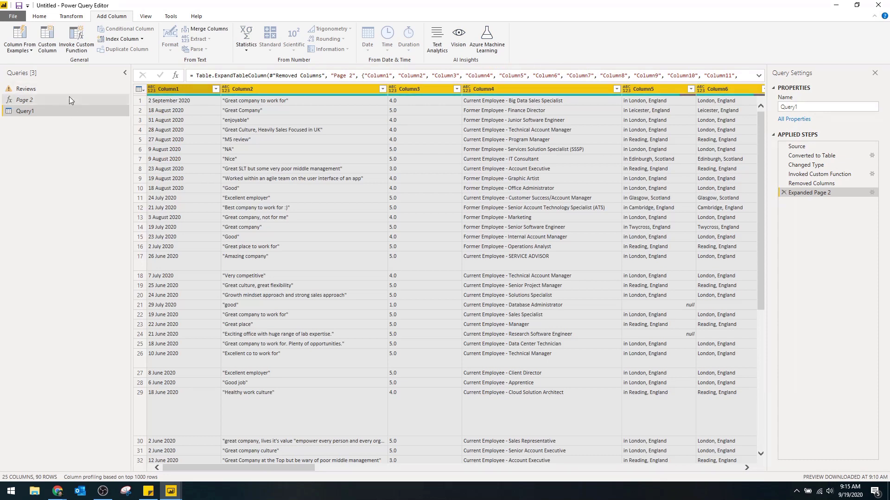
pyautogui.click(68, 93)
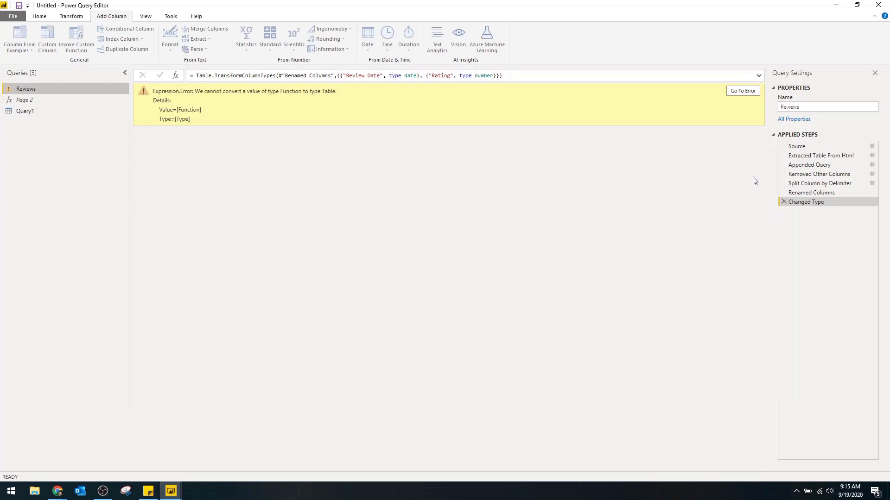
# Step: Change Reviews' Appended Query step to append Query1, giving 100 typed review rows
pyautogui.click(811, 165)
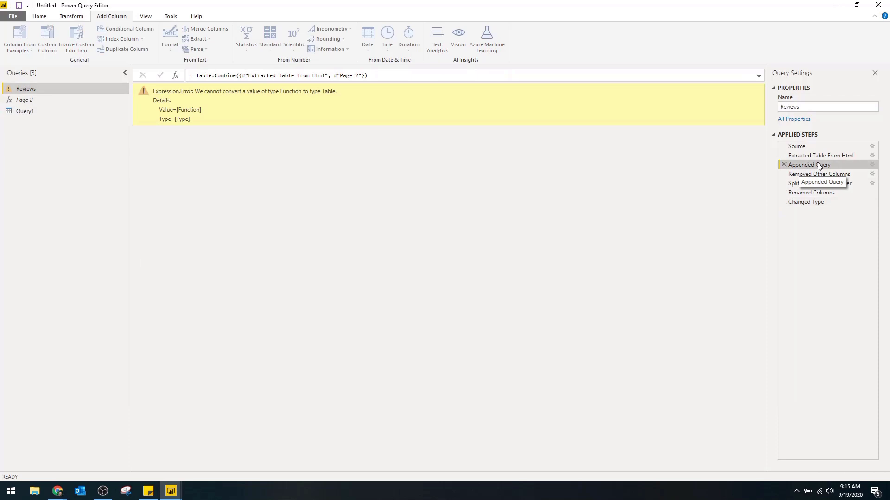
pyautogui.click(872, 168)
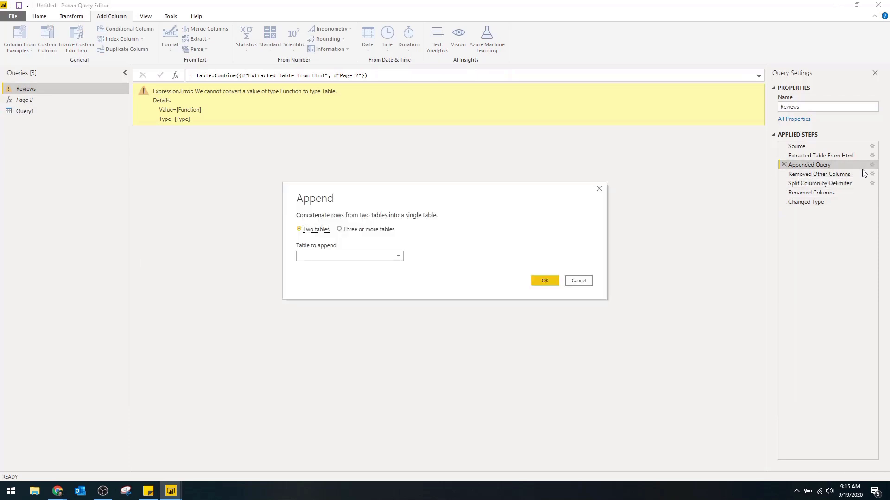
pyautogui.click(385, 254)
pyautogui.click(360, 276)
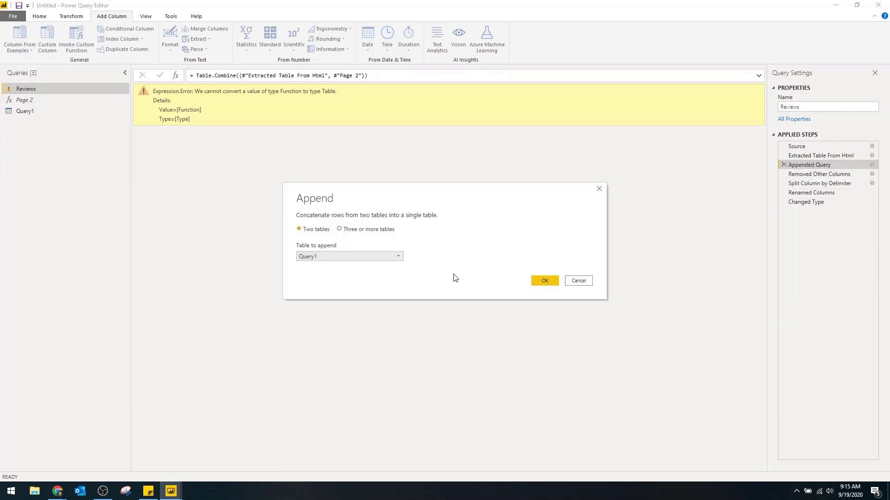
pyautogui.click(544, 280)
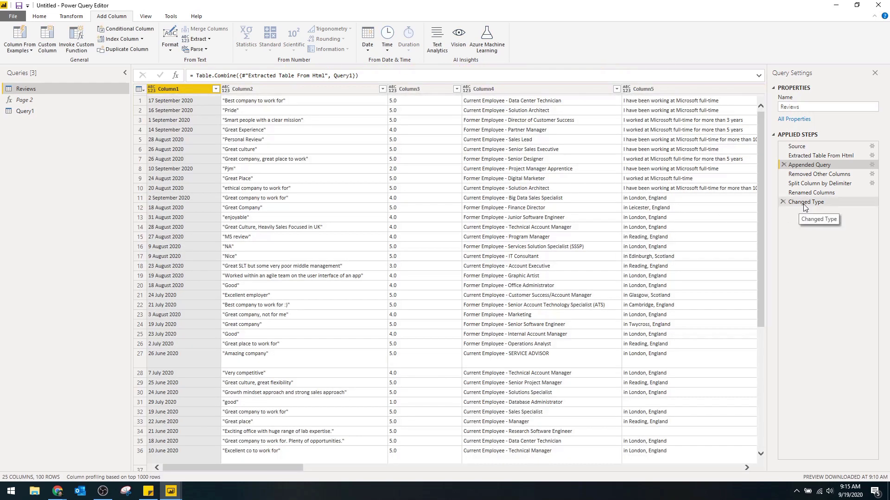
pyautogui.click(806, 203)
pyautogui.scroll(-20, 410, 280)
# Step: Turn off loading for Query1 and apply the query changes to the report
pyautogui.rightClick(26, 113)
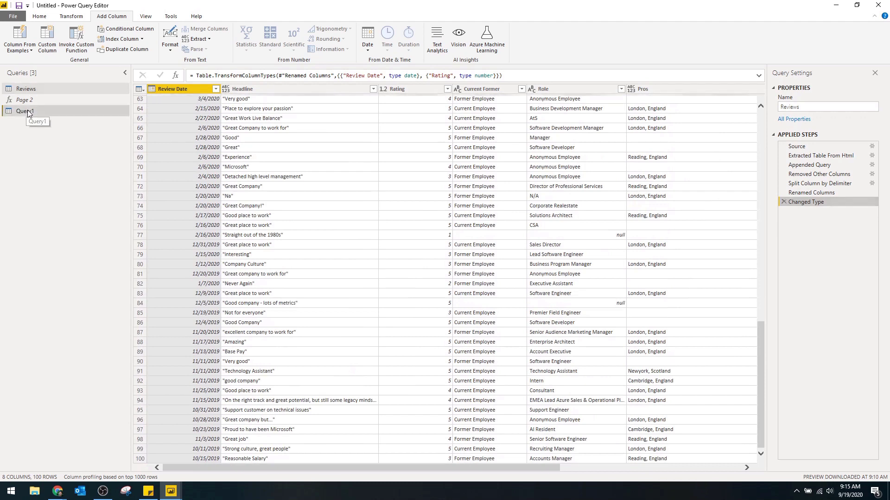
pyautogui.click(51, 162)
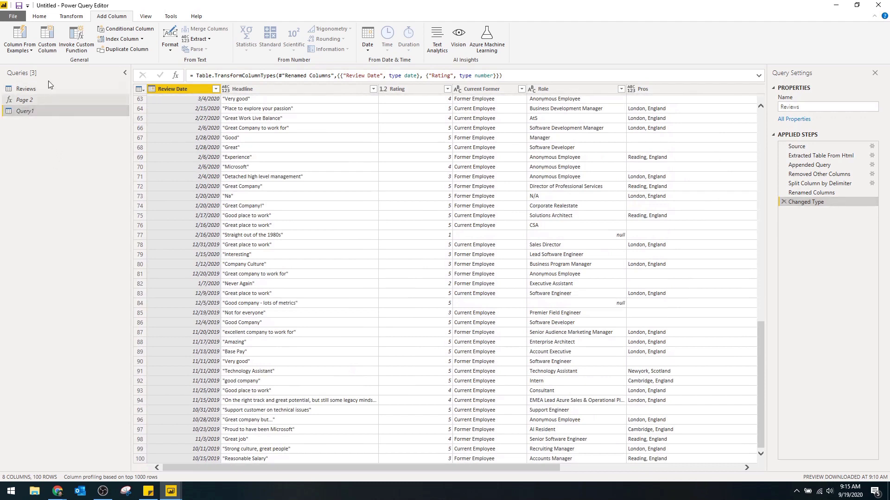
pyautogui.click(39, 16)
pyautogui.click(16, 43)
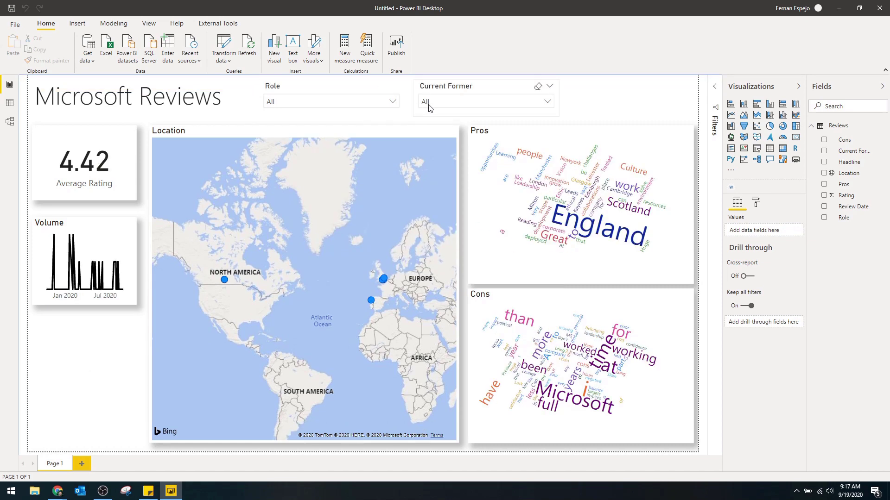
# Step: Filter the Current Former slicer to Current Employee, showing a 4.51 average rating
pyautogui.click(440, 103)
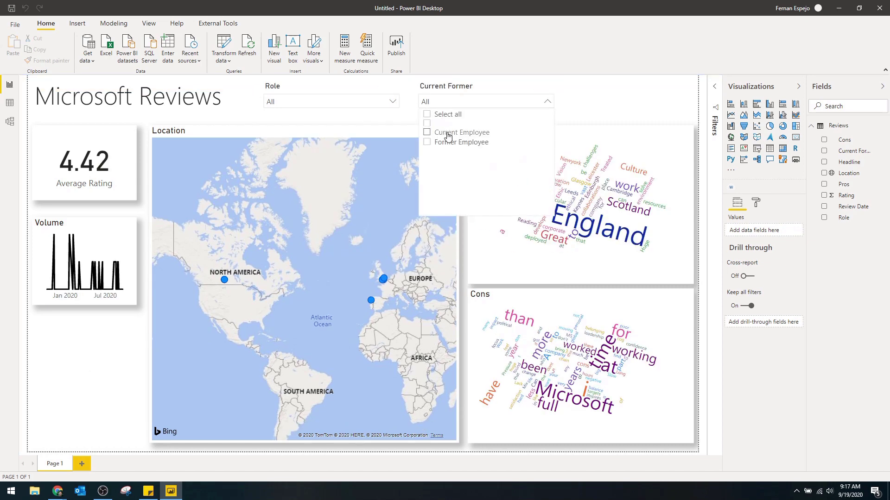
pyautogui.click(447, 133)
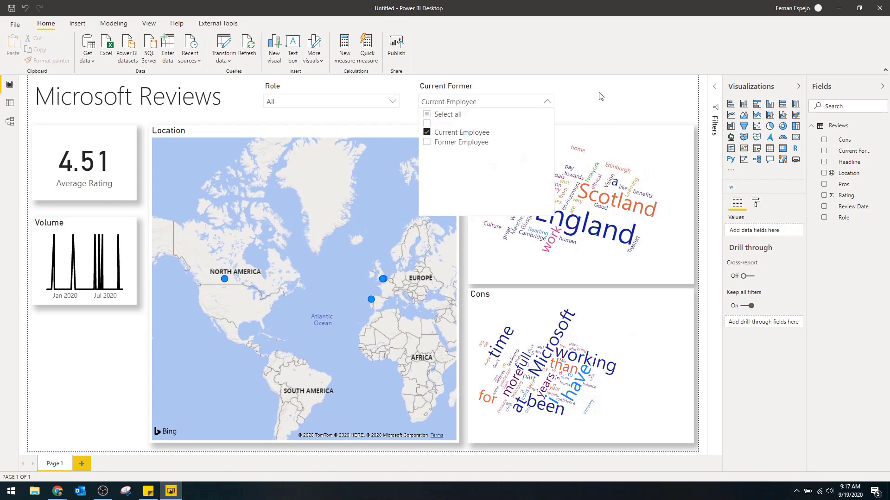
pyautogui.click(600, 96)
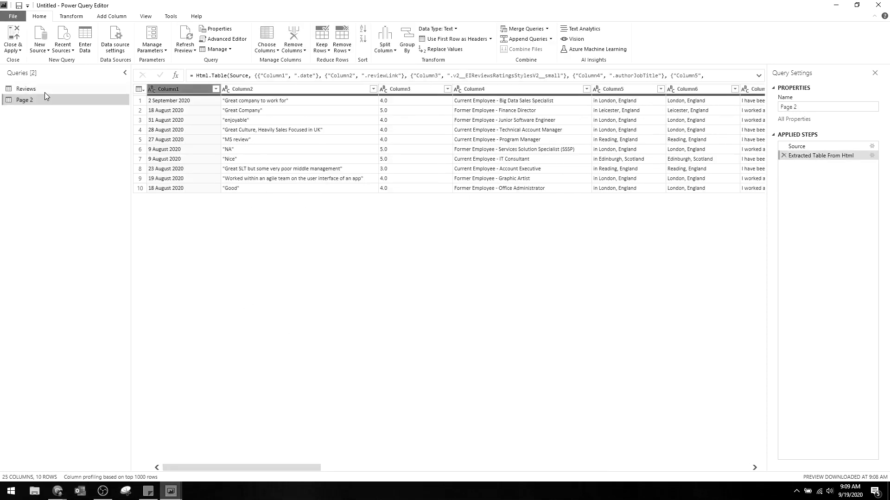
# Step: Insert an Append Queries step in Reviews after Extracted Table From Html
pyautogui.click(45, 93)
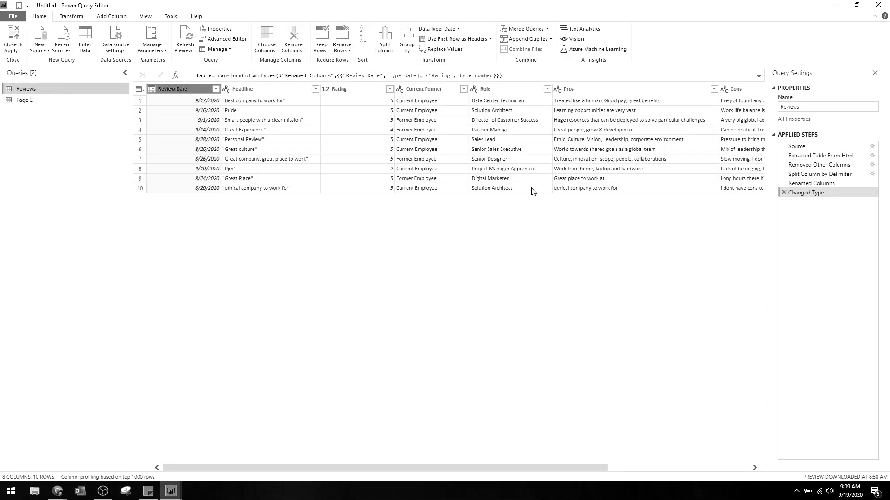
pyautogui.click(808, 156)
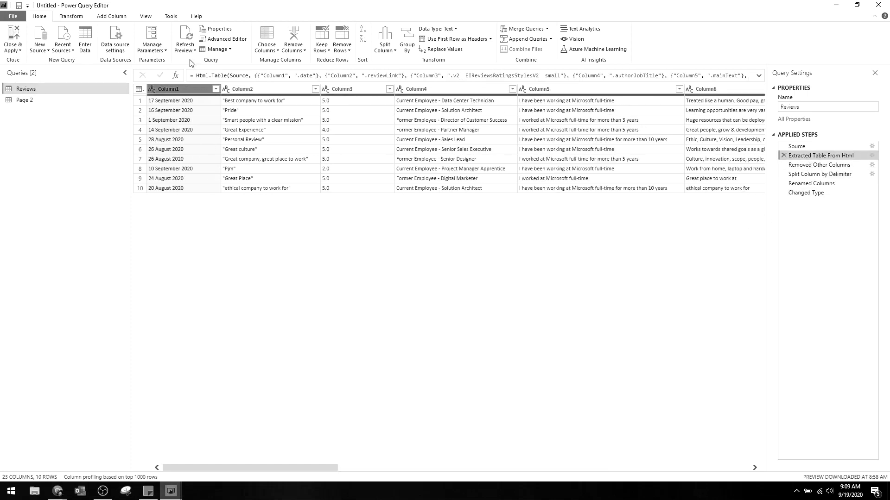
pyautogui.click(512, 39)
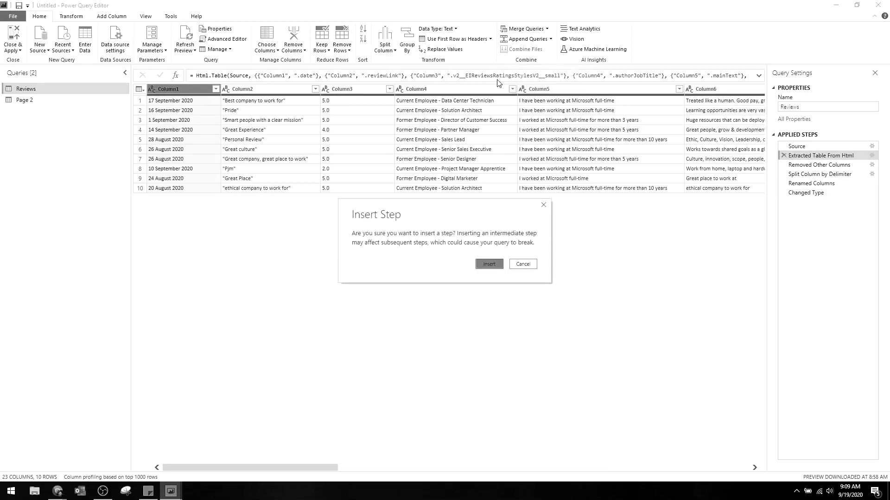
pyautogui.click(489, 263)
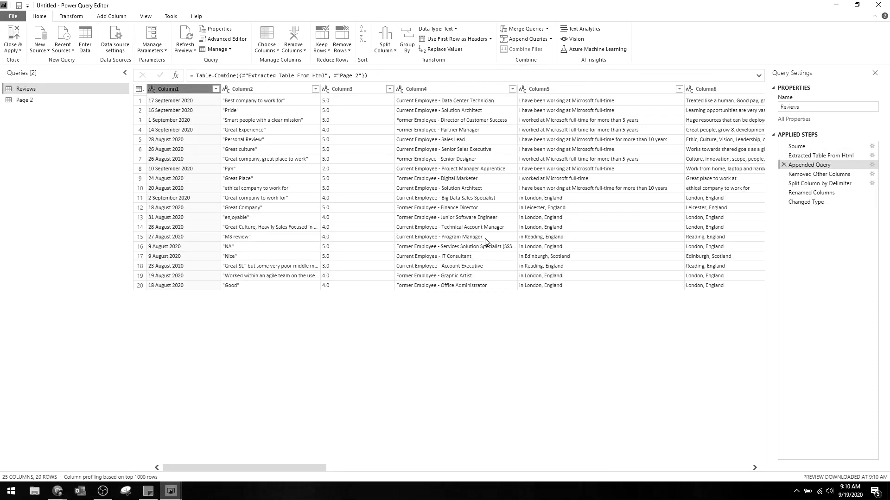
# Step: In Page 2's Advanced Editor, add a (page)=> line above let
pyautogui.click(52, 100)
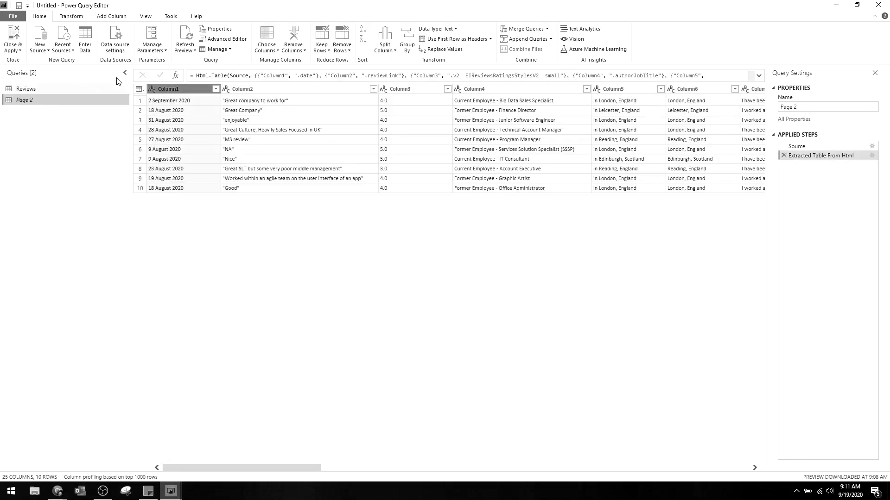
pyautogui.click(228, 40)
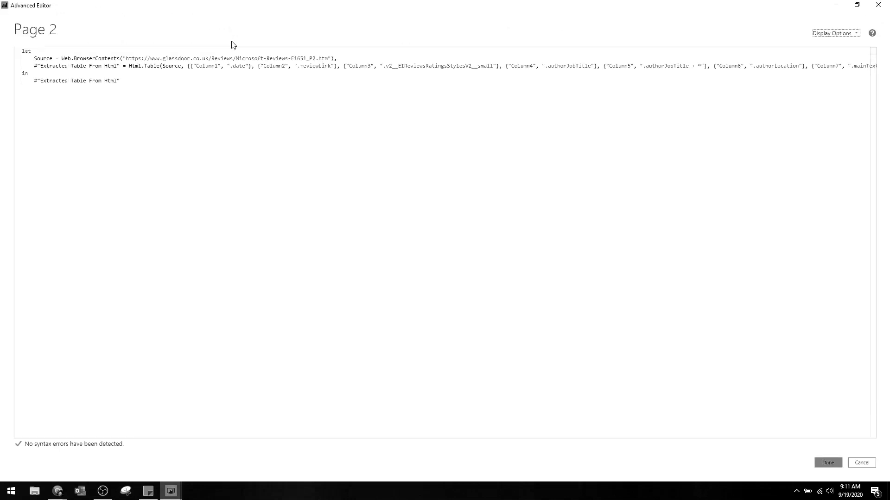
pyautogui.click(24, 50)
pyautogui.press('Return')
pyautogui.press('Up')
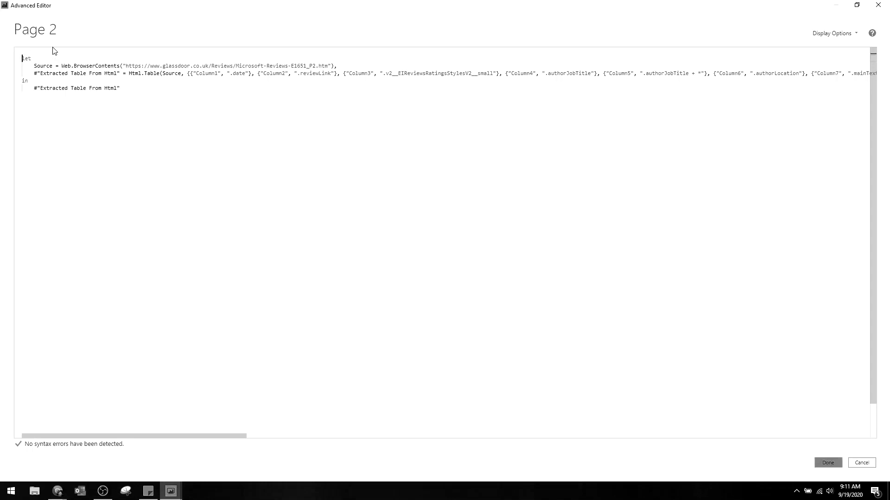
pyautogui.write('(page)=>')
# Step: Save Page 2 as a function and create a blank query, Query1, listing {2..10}
pyautogui.click(828, 462)
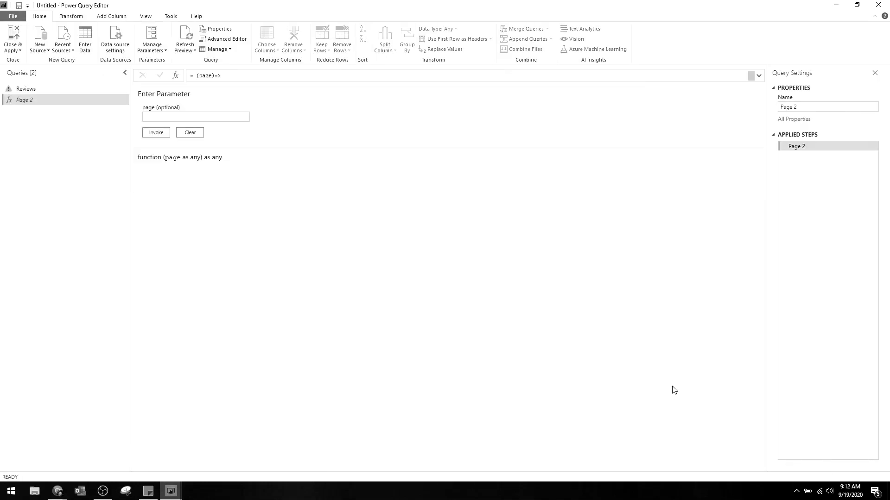
pyautogui.click(39, 41)
pyautogui.click(65, 196)
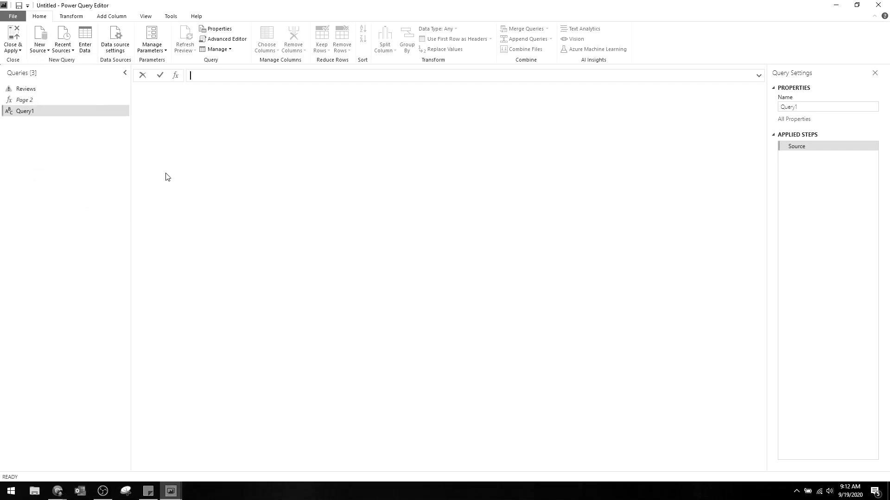
pyautogui.write('{2..10')
pyautogui.press('Return')
# Step: Convert the list to a table and invoke the Page 2 function for each page number
pyautogui.click(111, 16)
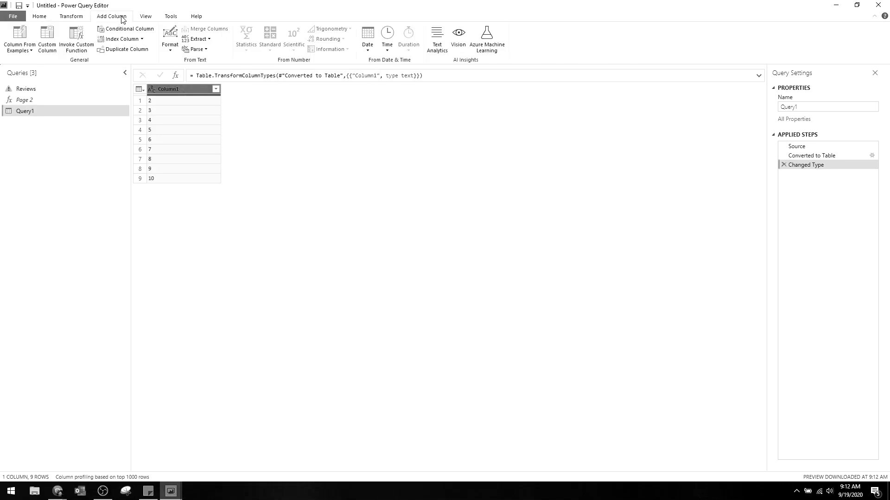
pyautogui.click(86, 43)
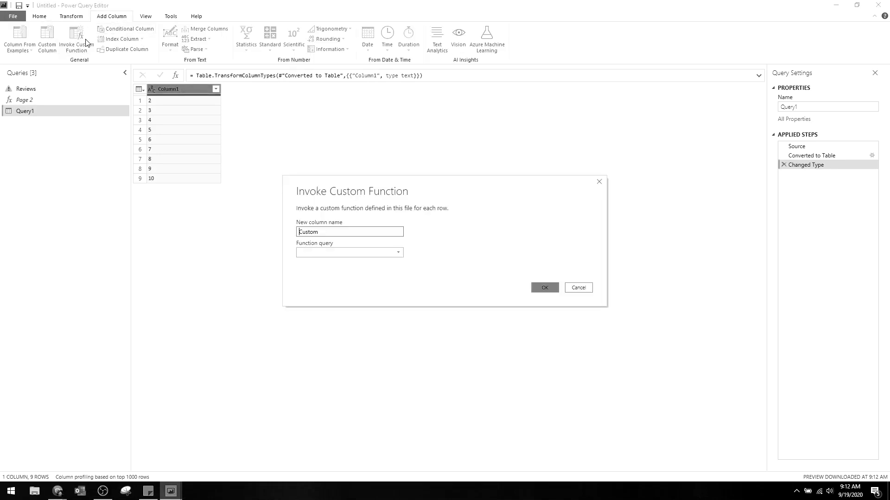
pyautogui.click(324, 252)
pyautogui.click(329, 262)
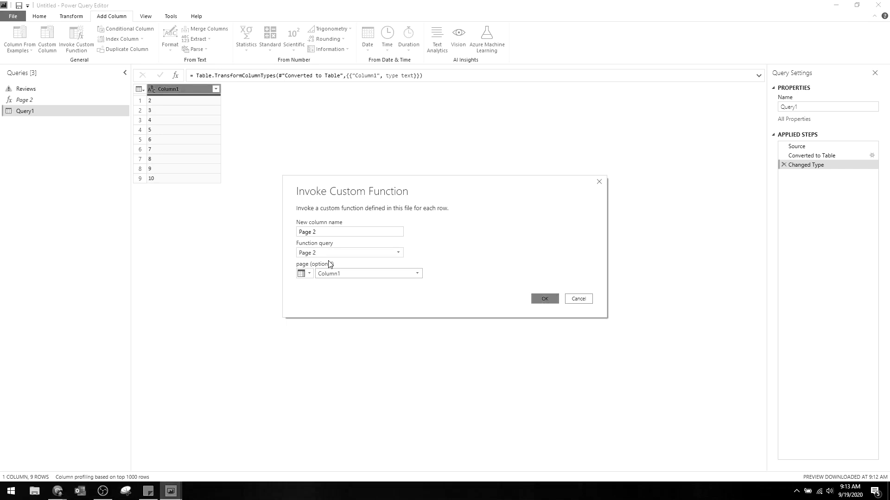
pyautogui.press('Return')
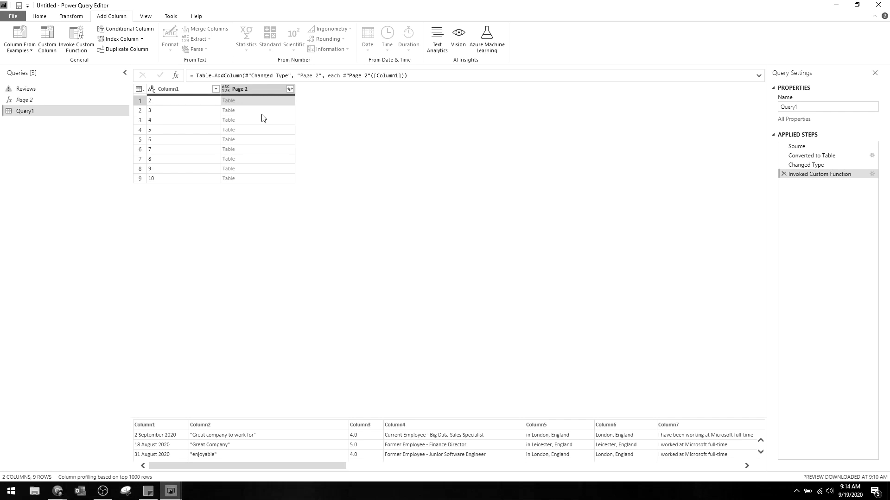
pyautogui.click(261, 113)
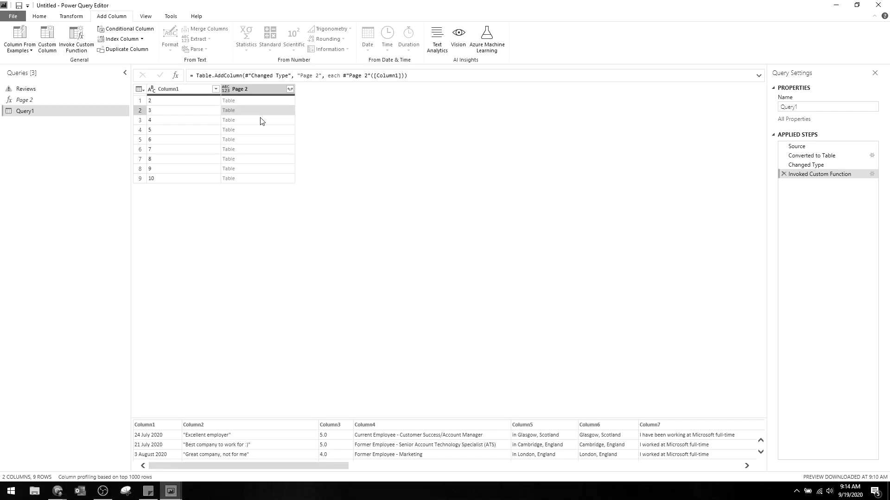
# Step: Delete Column1 and expand all Page 2 columns into review rows
pyautogui.press('Delete')
pyautogui.click(216, 89)
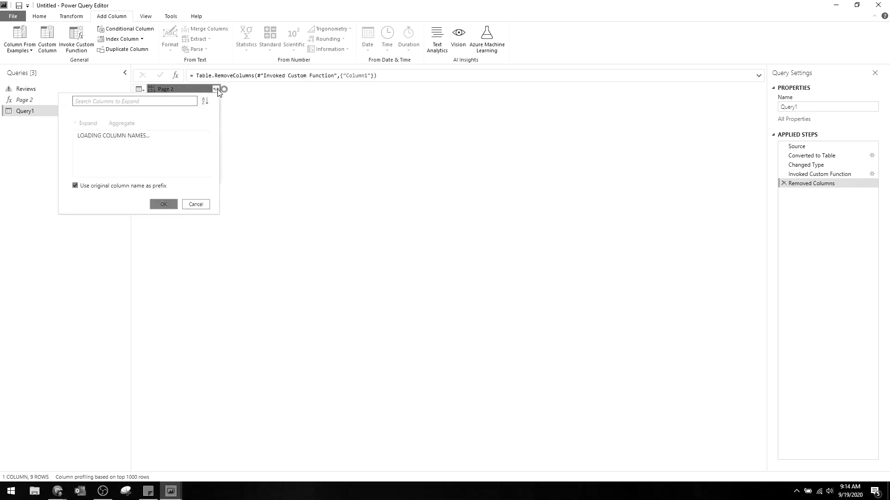
pyautogui.scroll(-3, 166, 283)
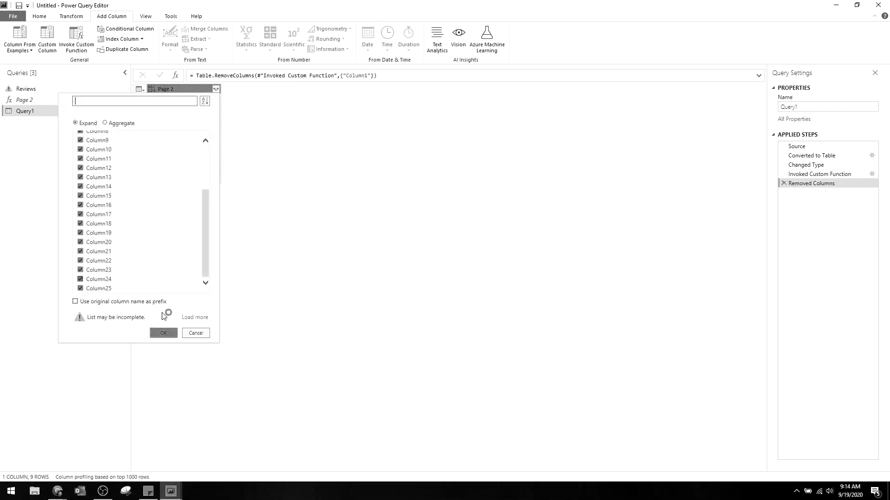
pyautogui.click(163, 332)
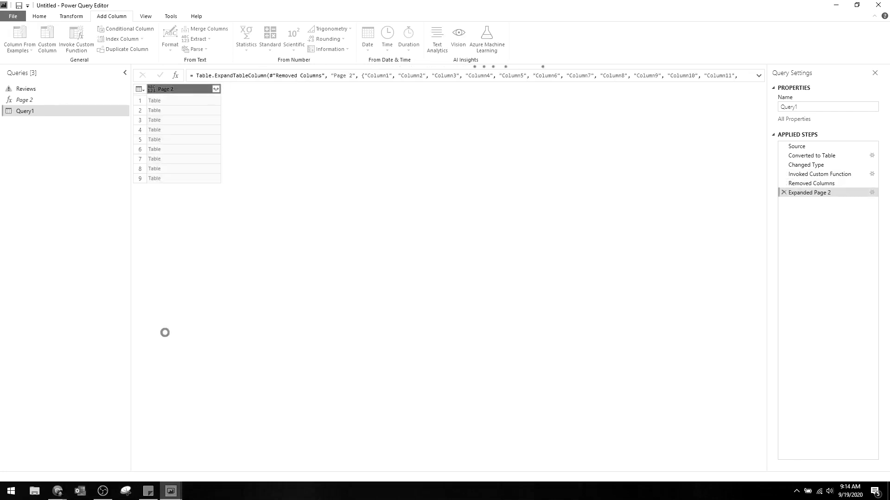
# Step: Point Reviews' Appended Query step at Query1, giving 100 rows
pyautogui.click(67, 90)
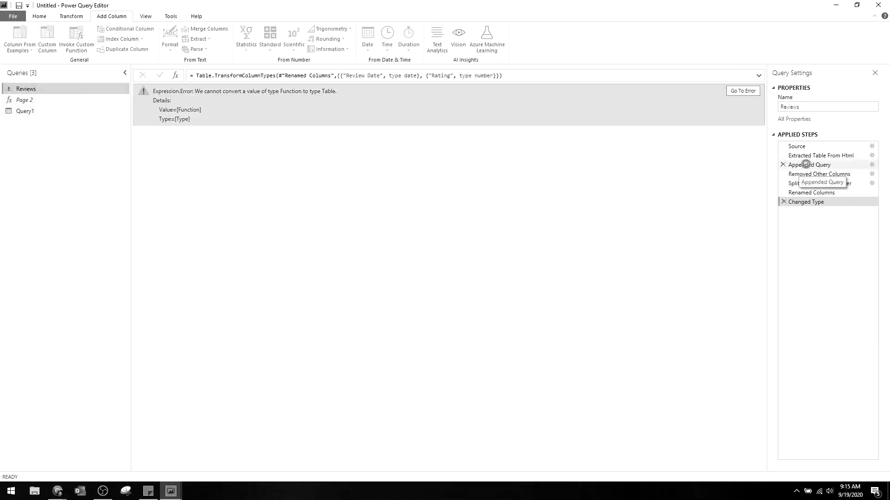
pyautogui.click(808, 166)
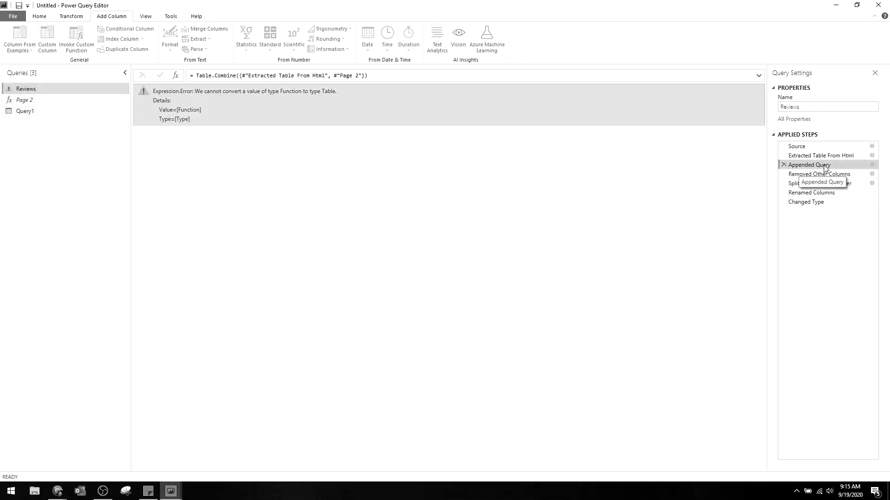
pyautogui.click(872, 167)
pyautogui.click(387, 256)
pyautogui.click(362, 276)
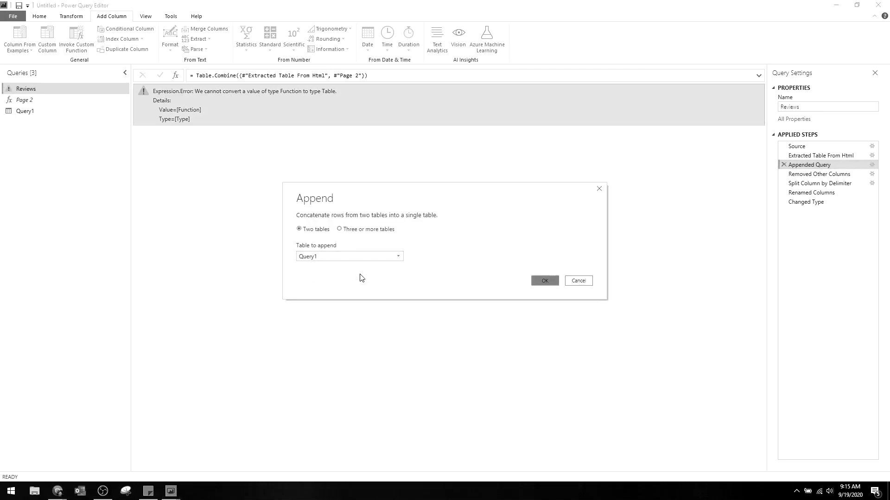
pyautogui.click(544, 281)
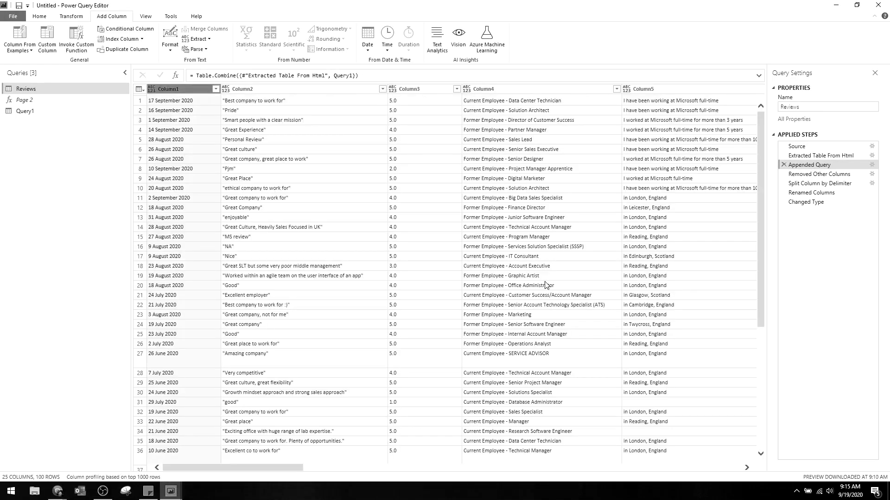